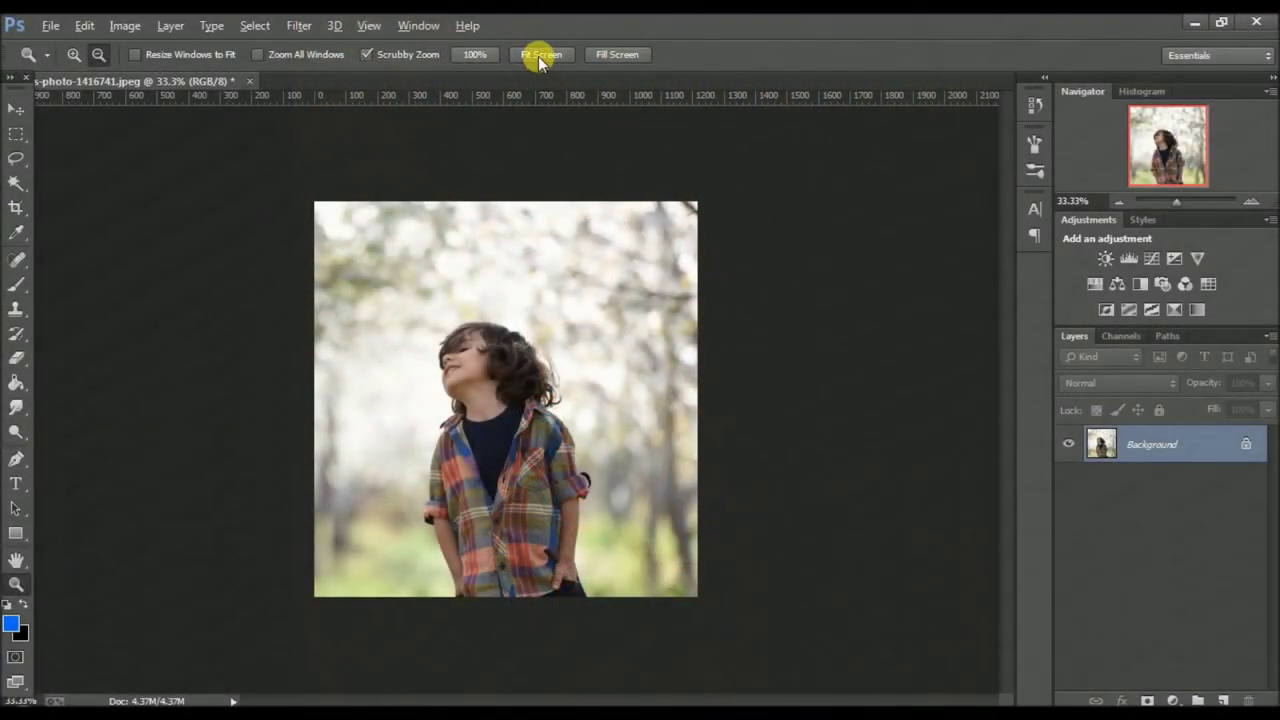
# Step: Fit the photo to the window, duplicate the Background layer, then merge the copy back
pyautogui.click(540, 55)
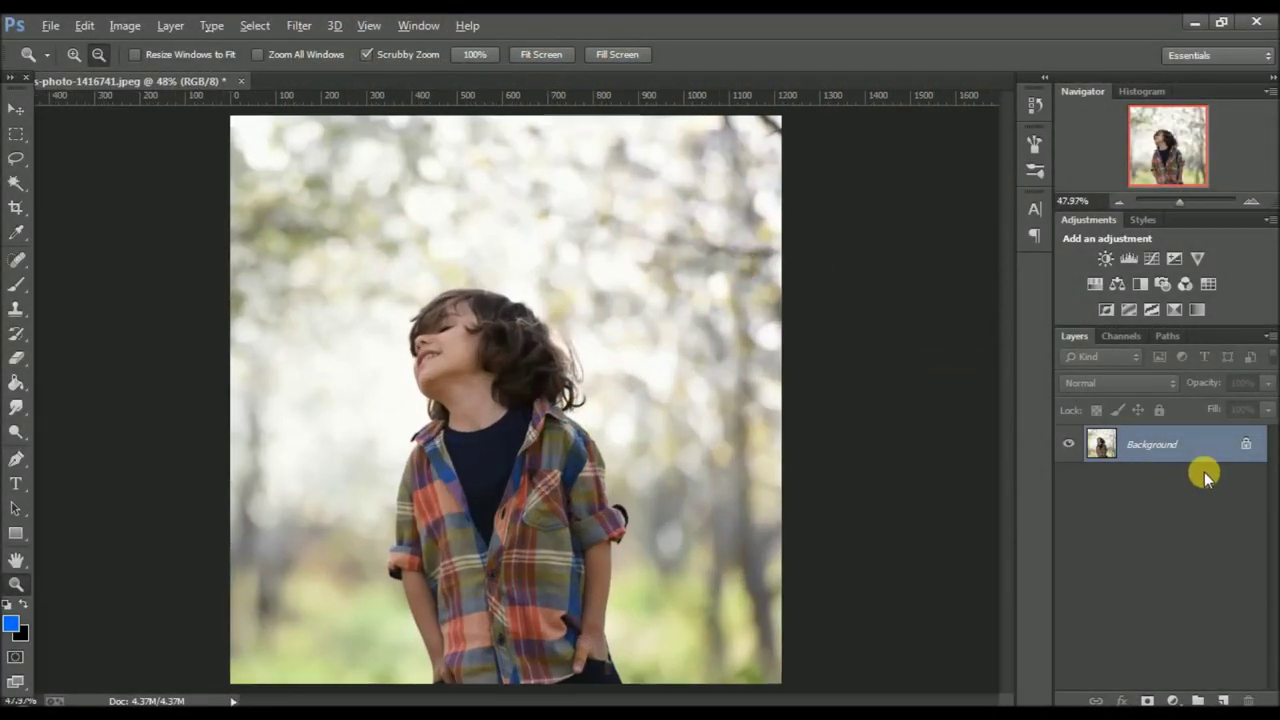
pyautogui.rightClick(1143, 443)
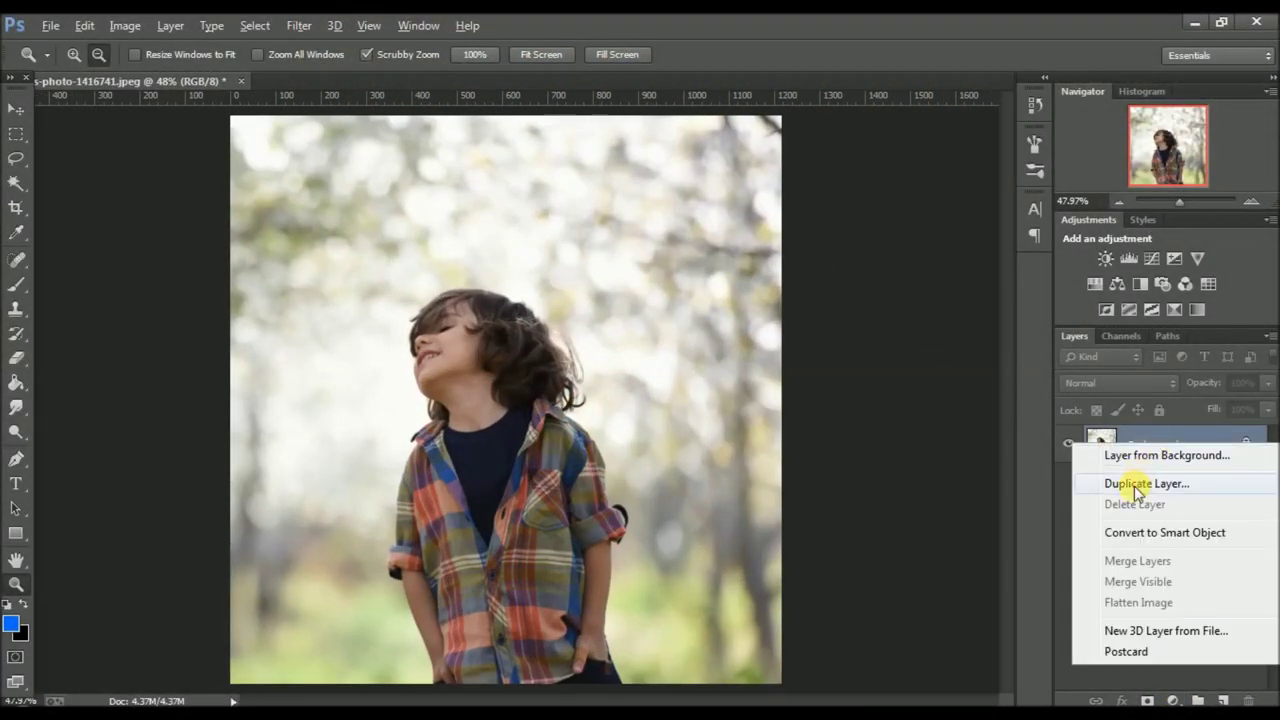
pyautogui.click(1126, 483)
pyautogui.click(801, 224)
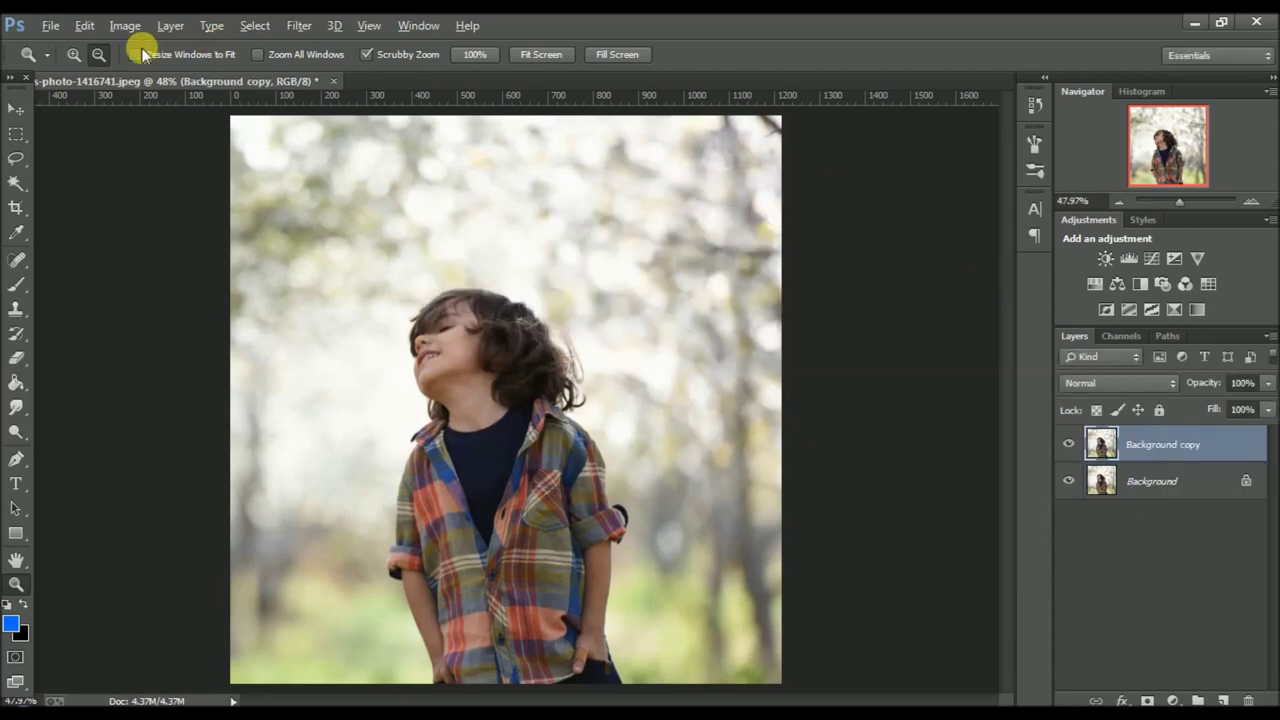
pyautogui.rightClick(1143, 446)
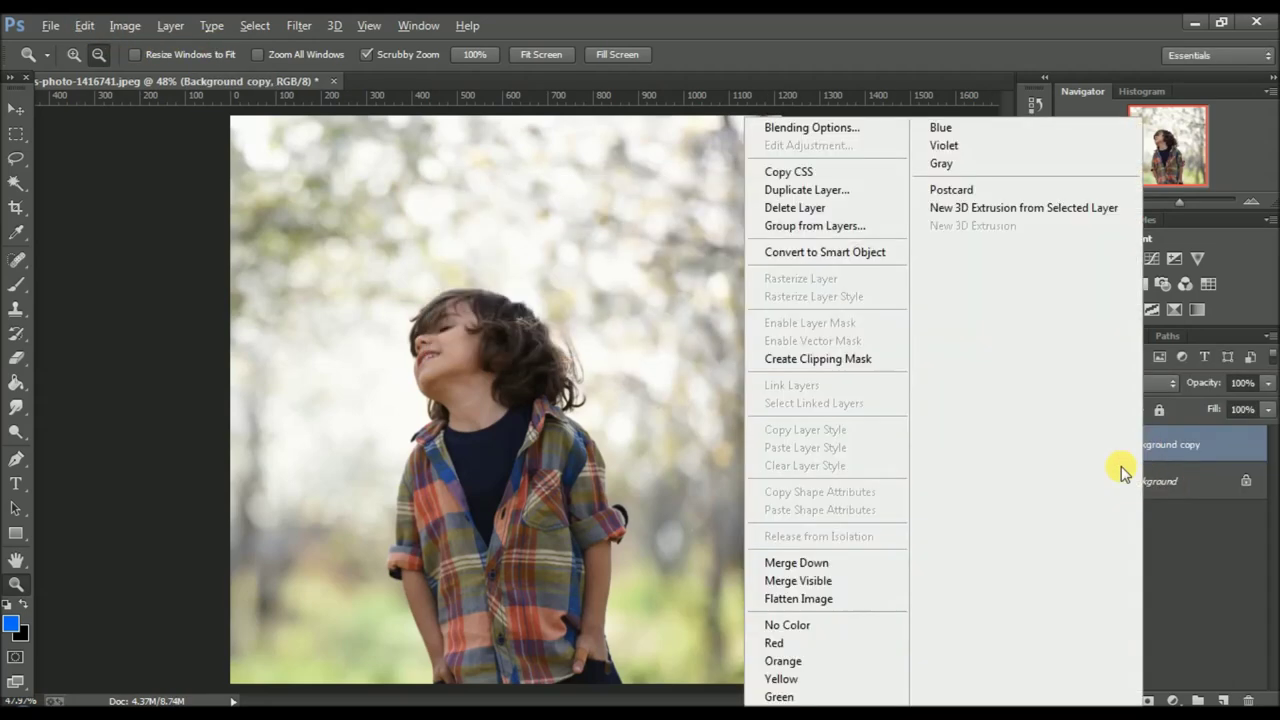
pyautogui.click(833, 564)
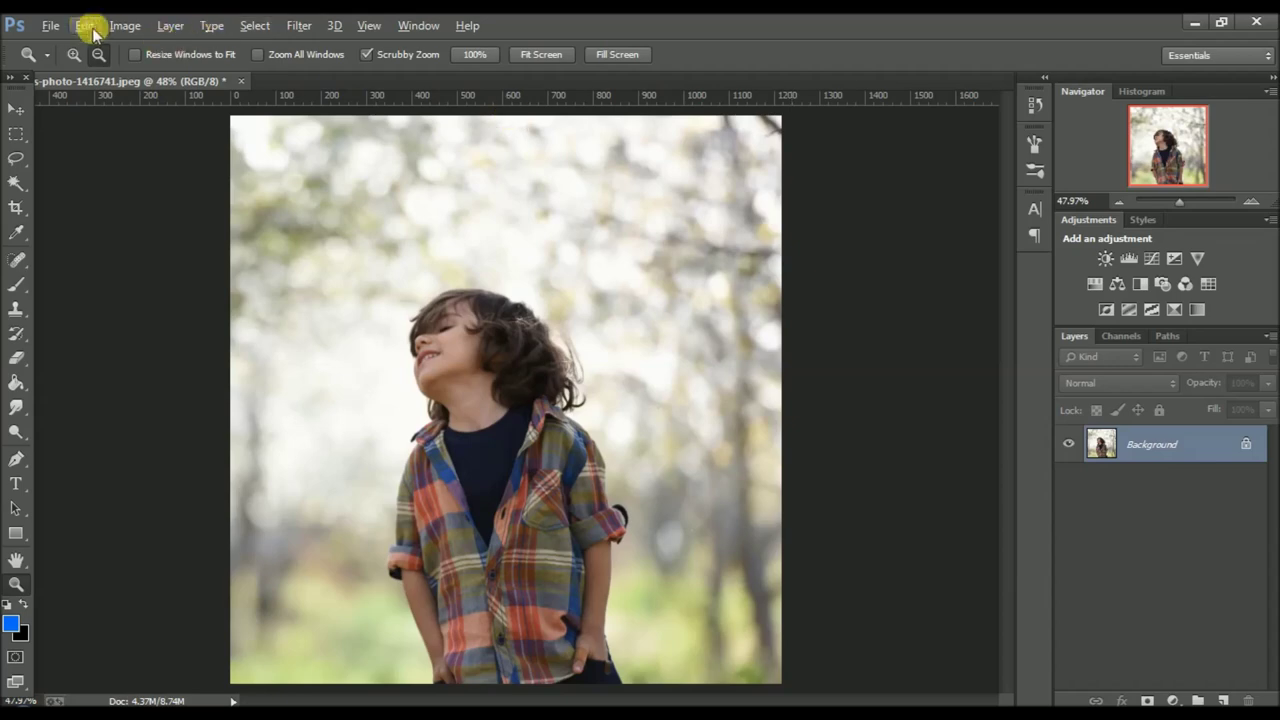
pyautogui.click(84, 25)
pyautogui.press('Escape')
# Step: Apply a Shadows/Highlights adjustment with the Shadows Amount at 2%
pyautogui.click(125, 25)
pyautogui.moveTo(153, 73)
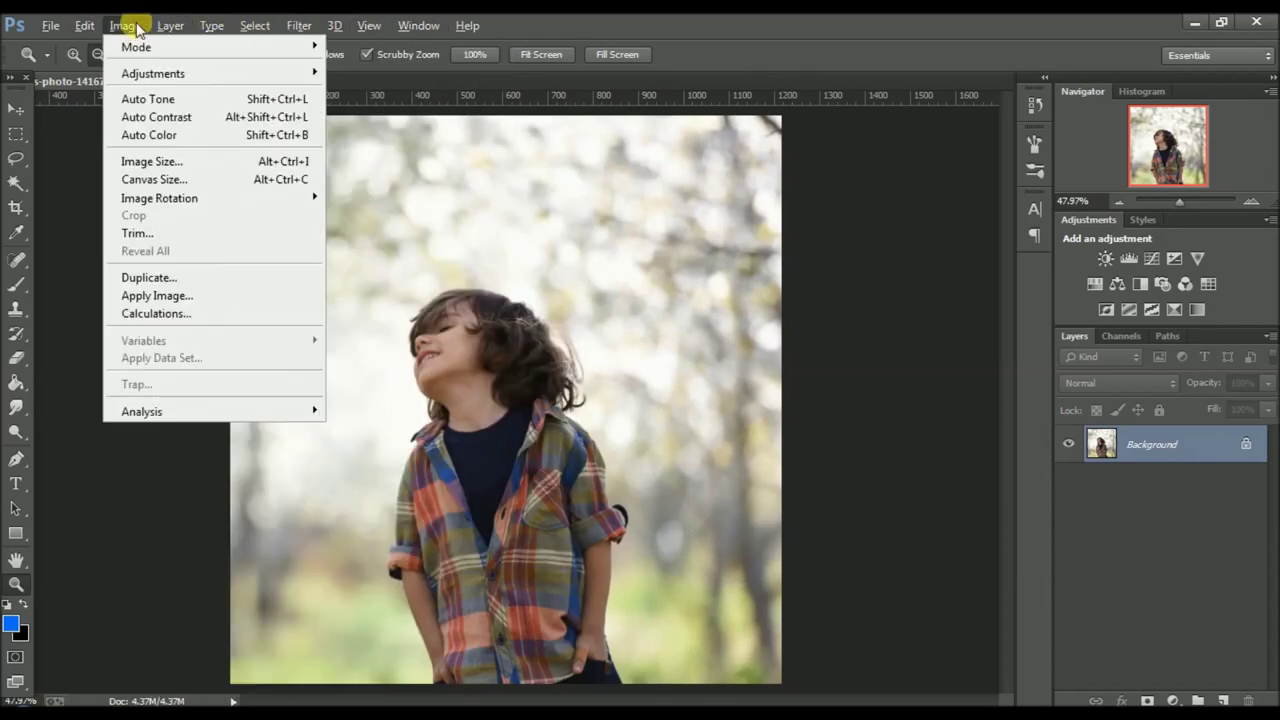
pyautogui.click(410, 385)
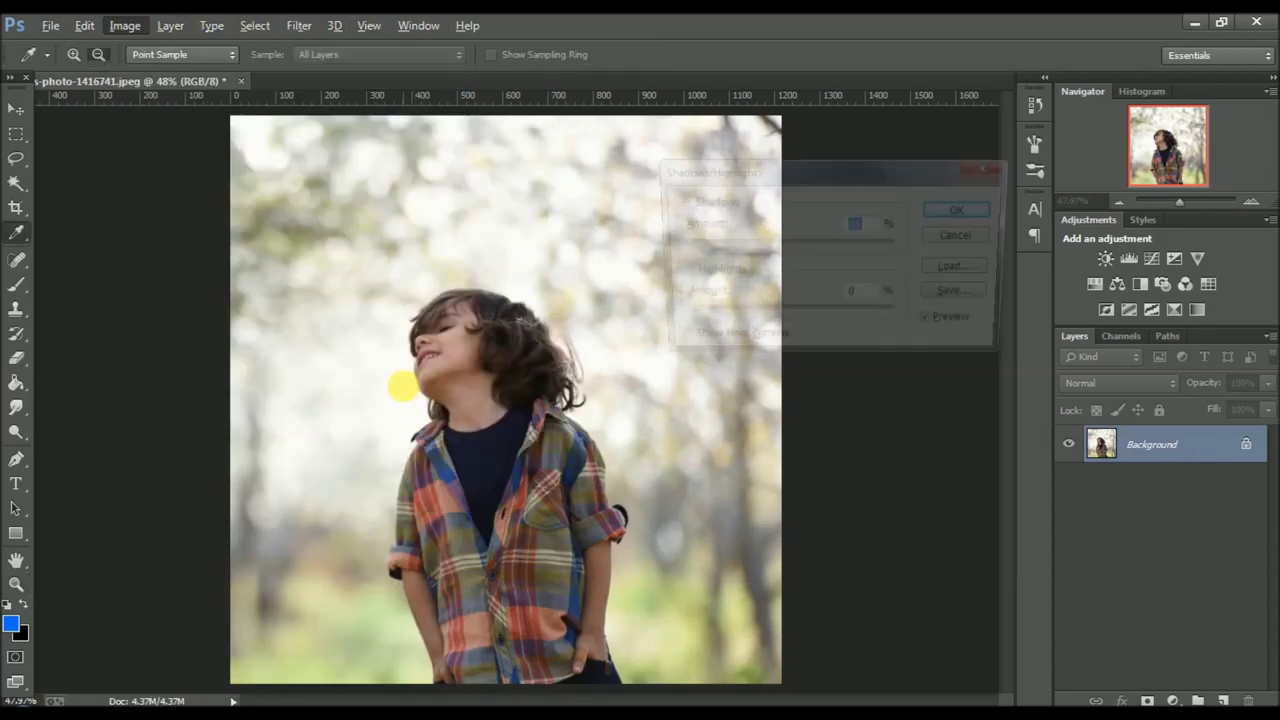
pyautogui.moveTo(706, 253); pyautogui.dragTo(687, 247)
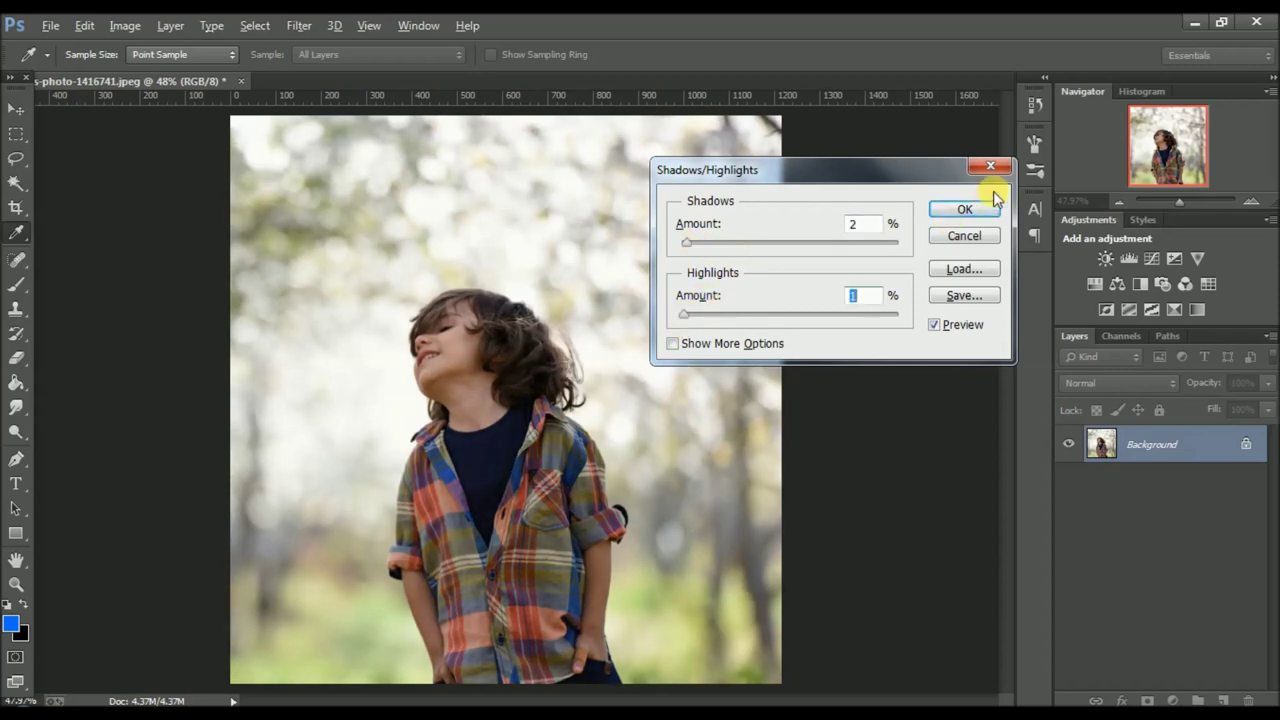
pyautogui.click(964, 209)
pyautogui.press('z')
# Step: Duplicate the Background layer to create a Background copy
pyautogui.rightClick(1146, 454)
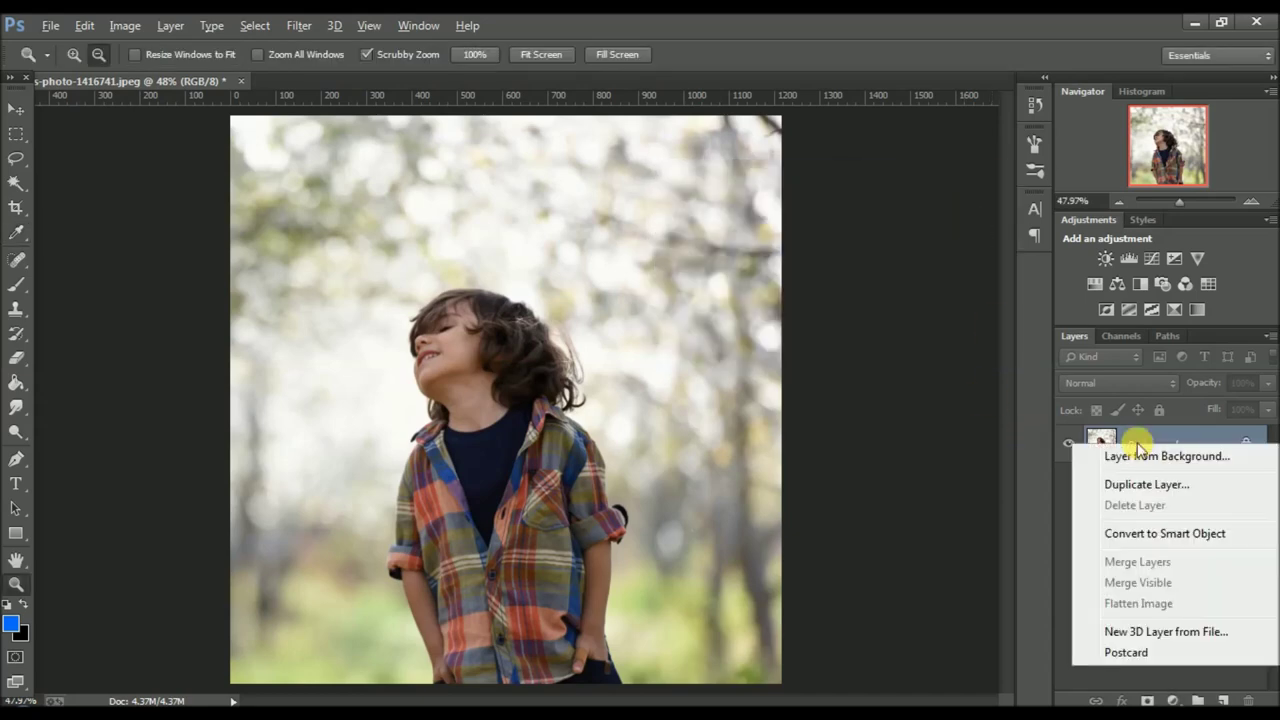
pyautogui.click(1143, 486)
pyautogui.click(803, 223)
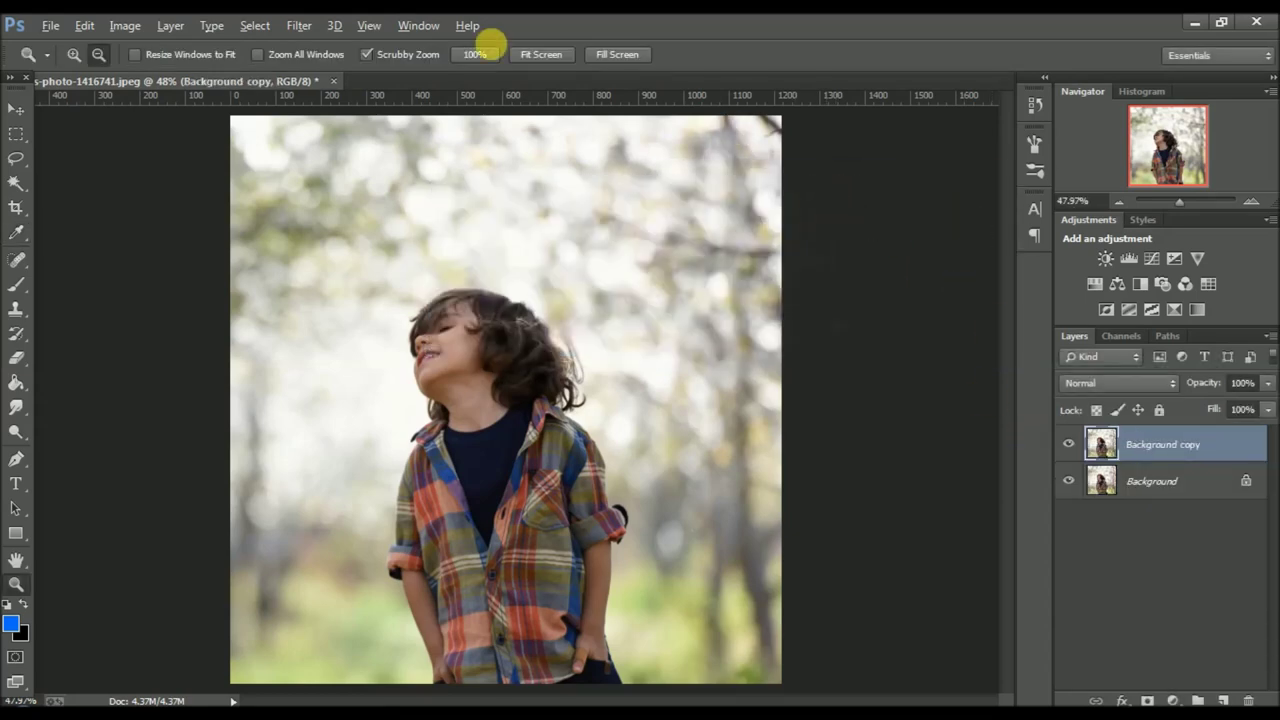
pyautogui.click(298, 25)
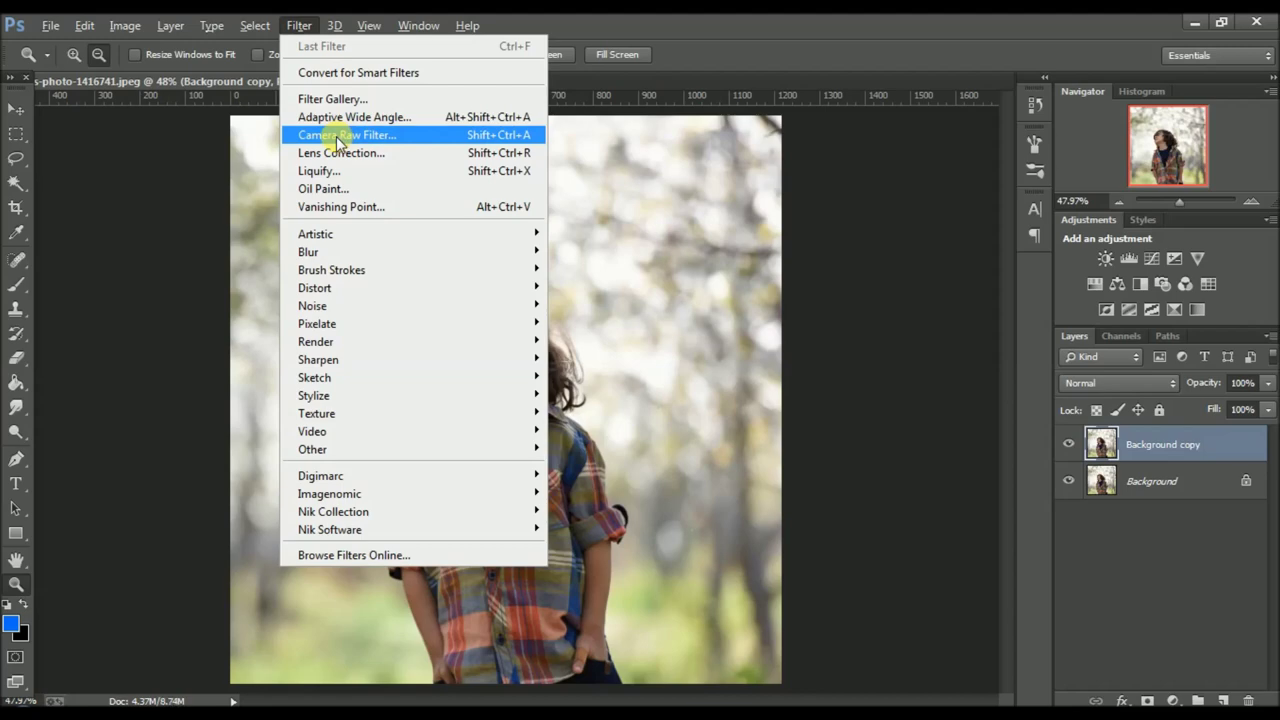
pyautogui.click(337, 135)
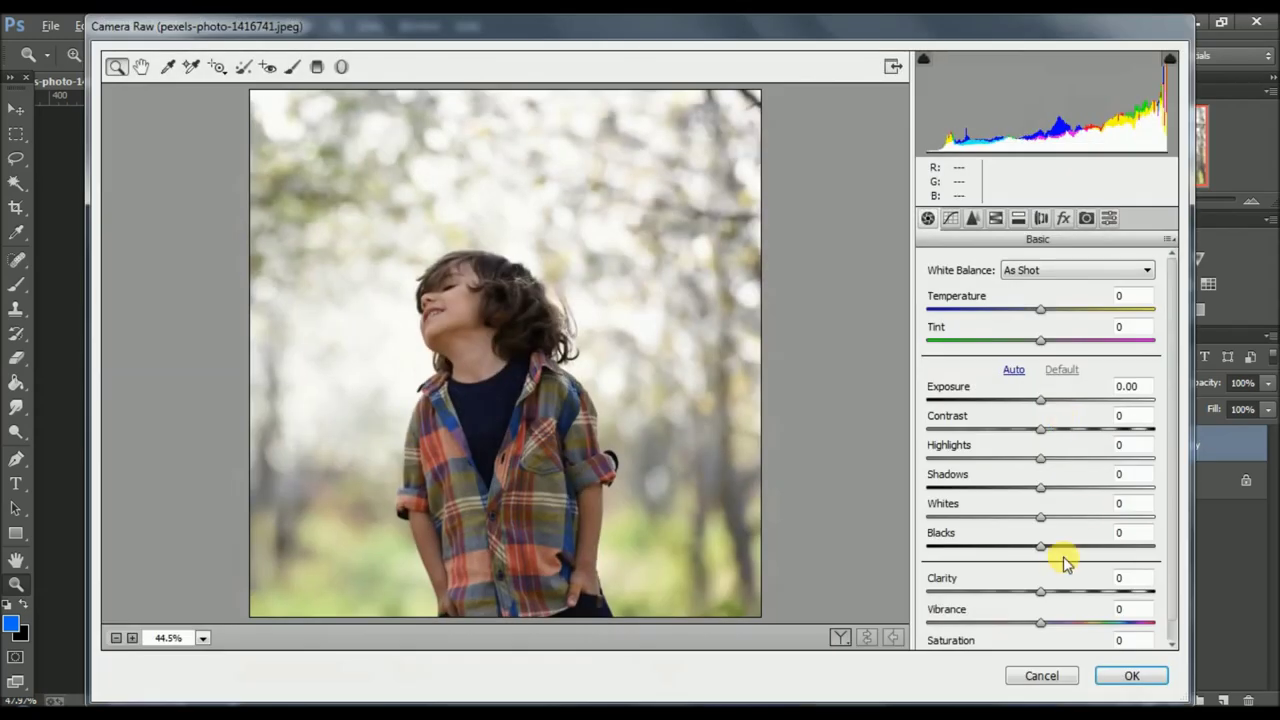
# Step: Set Camera Raw Exposure +0.10, Contrast +10, Shadows +10, Whites -8, Blacks -7, Clarity +11
pyautogui.moveTo(1040, 403); pyautogui.dragTo(1043, 405)
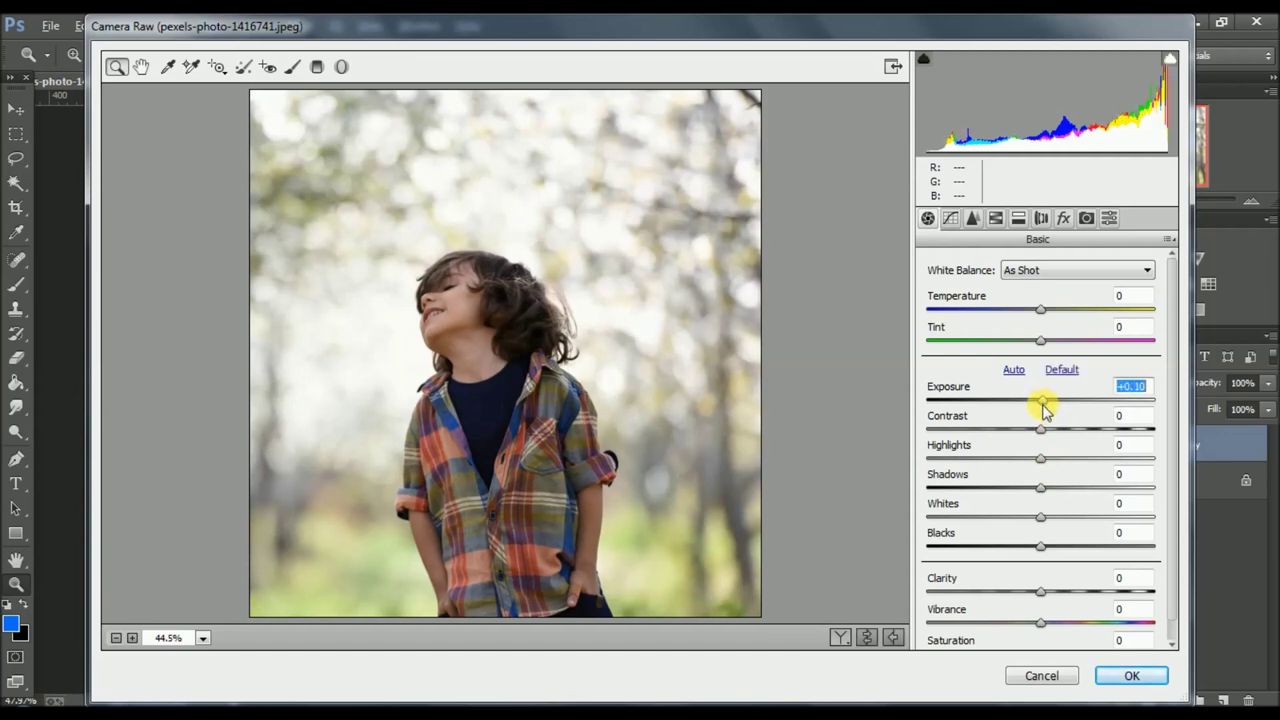
pyautogui.moveTo(1043, 553)
pyautogui.mouseDown()
pyautogui.moveTo(1066, 552)
pyautogui.moveTo(1037, 553)
pyautogui.mouseUp()
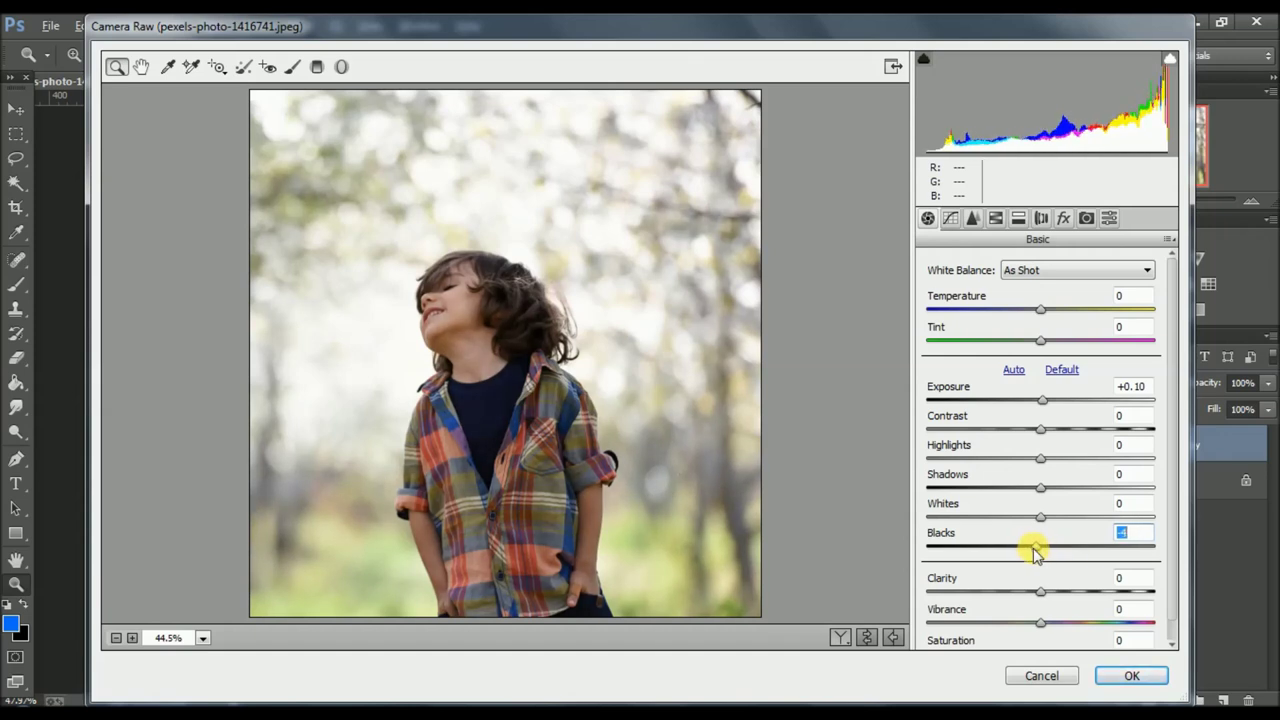
pyautogui.moveTo(1043, 593); pyautogui.dragTo(1057, 603)
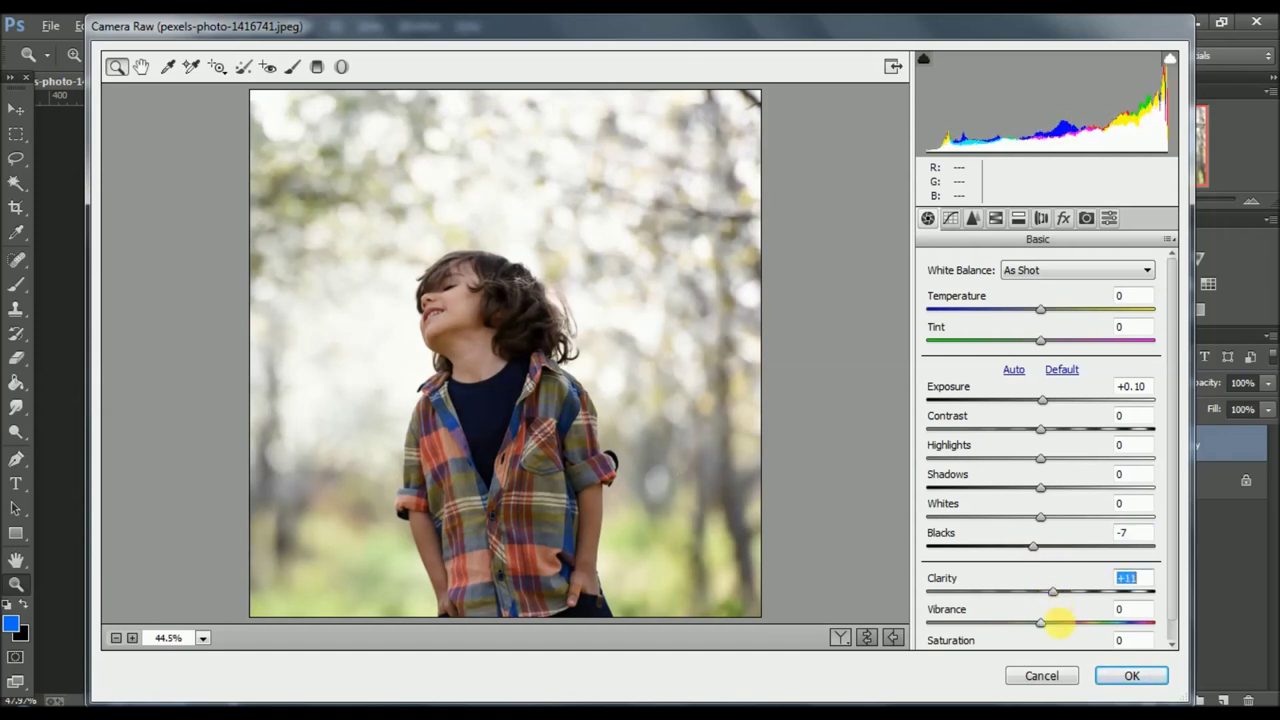
pyautogui.moveTo(1041, 519)
pyautogui.mouseDown()
pyautogui.moveTo(1057, 519)
pyautogui.moveTo(1036, 525)
pyautogui.mouseUp()
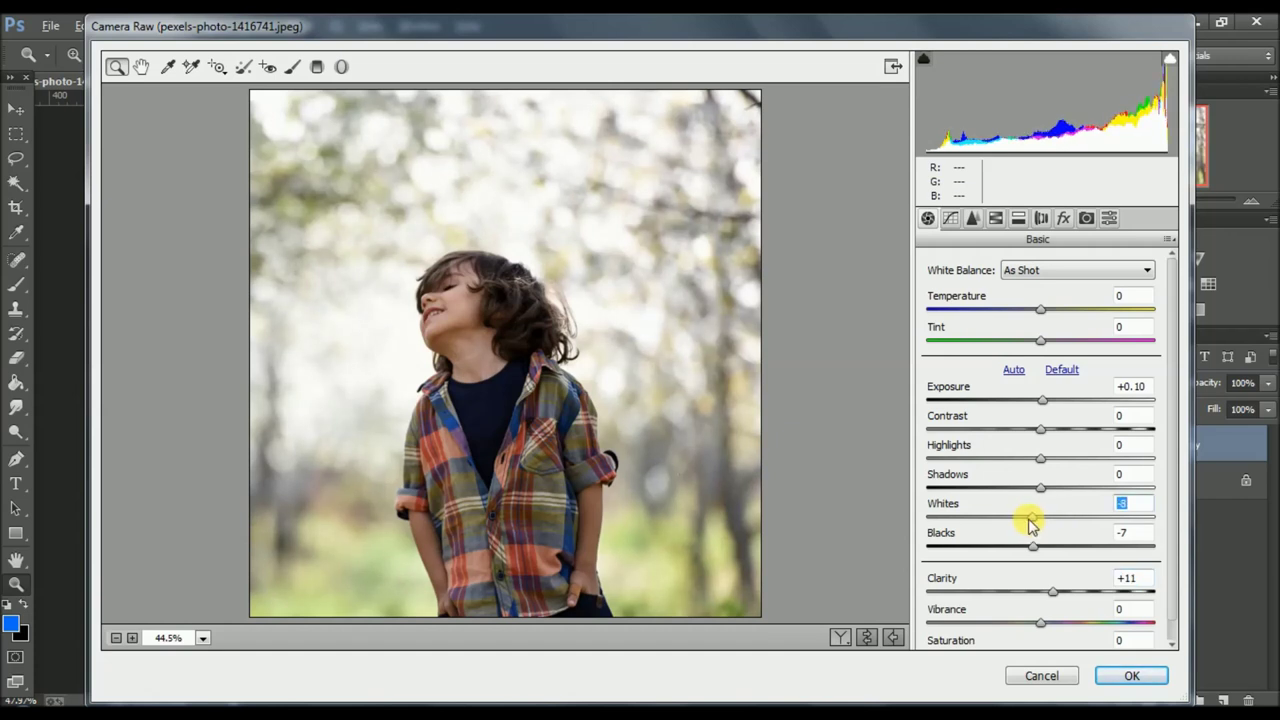
pyautogui.moveTo(1048, 493); pyautogui.dragTo(1040, 437)
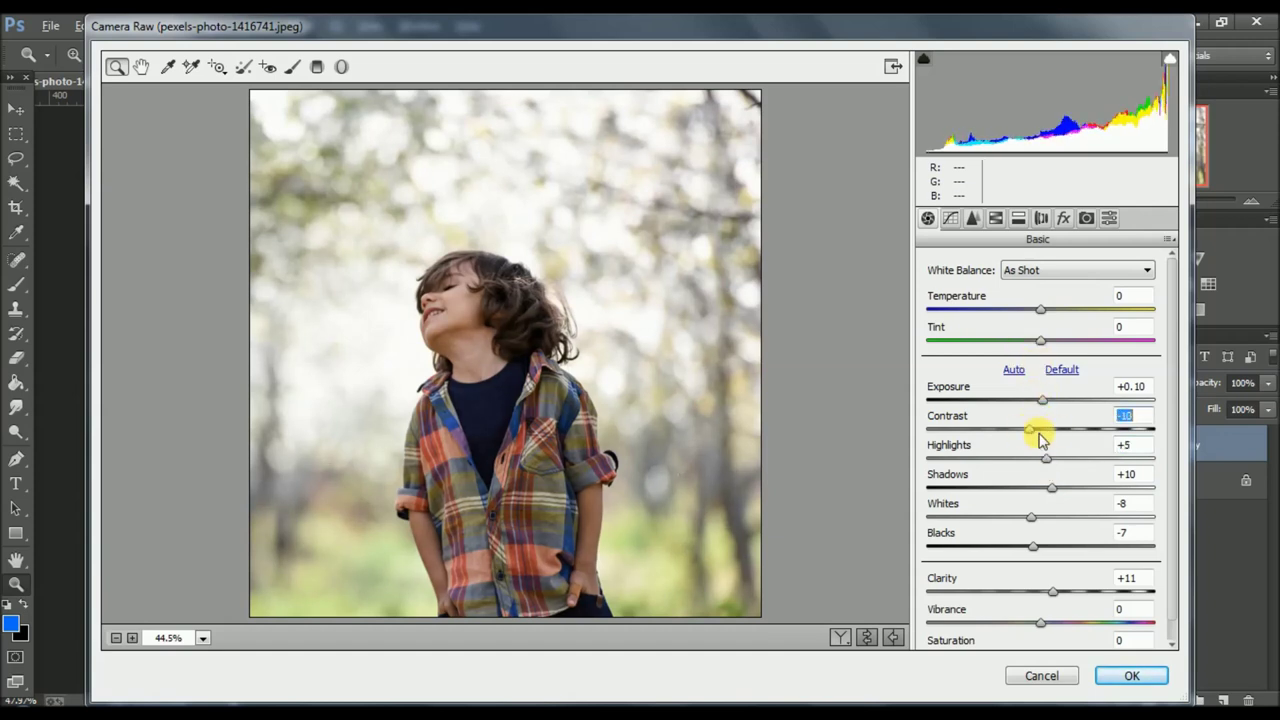
pyautogui.moveTo(1045, 437); pyautogui.dragTo(1051, 434)
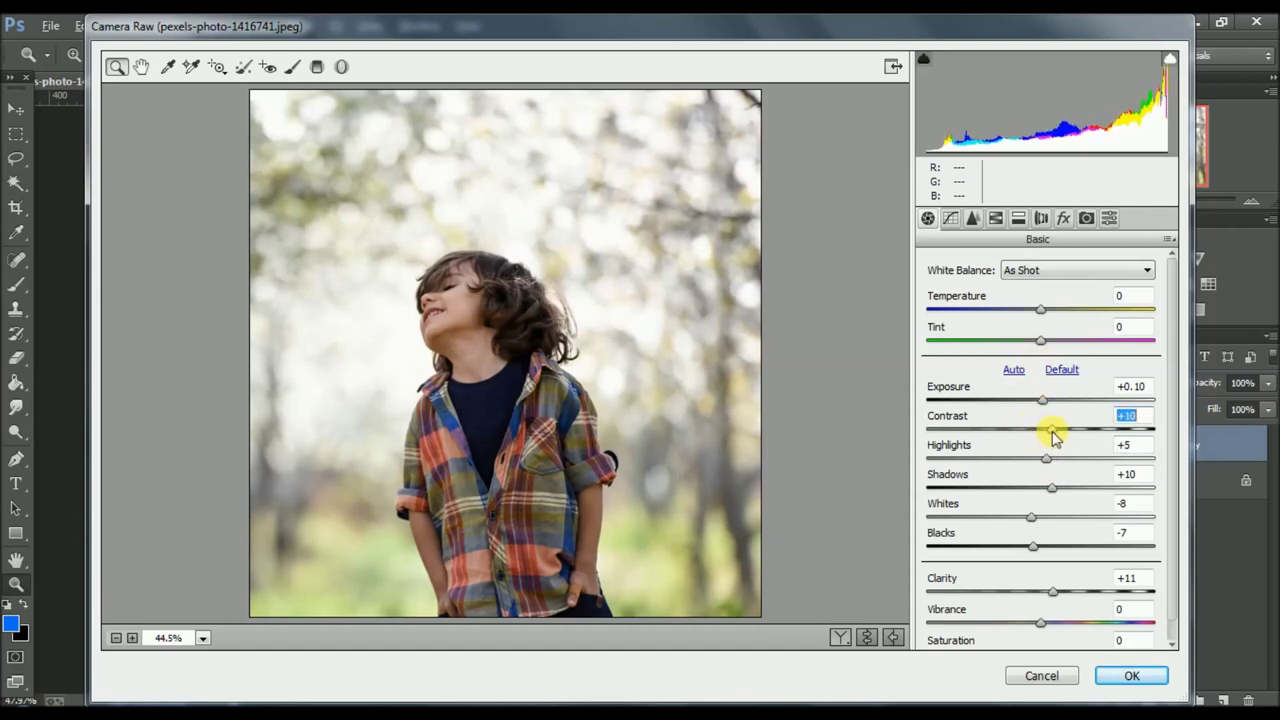
pyautogui.click(973, 218)
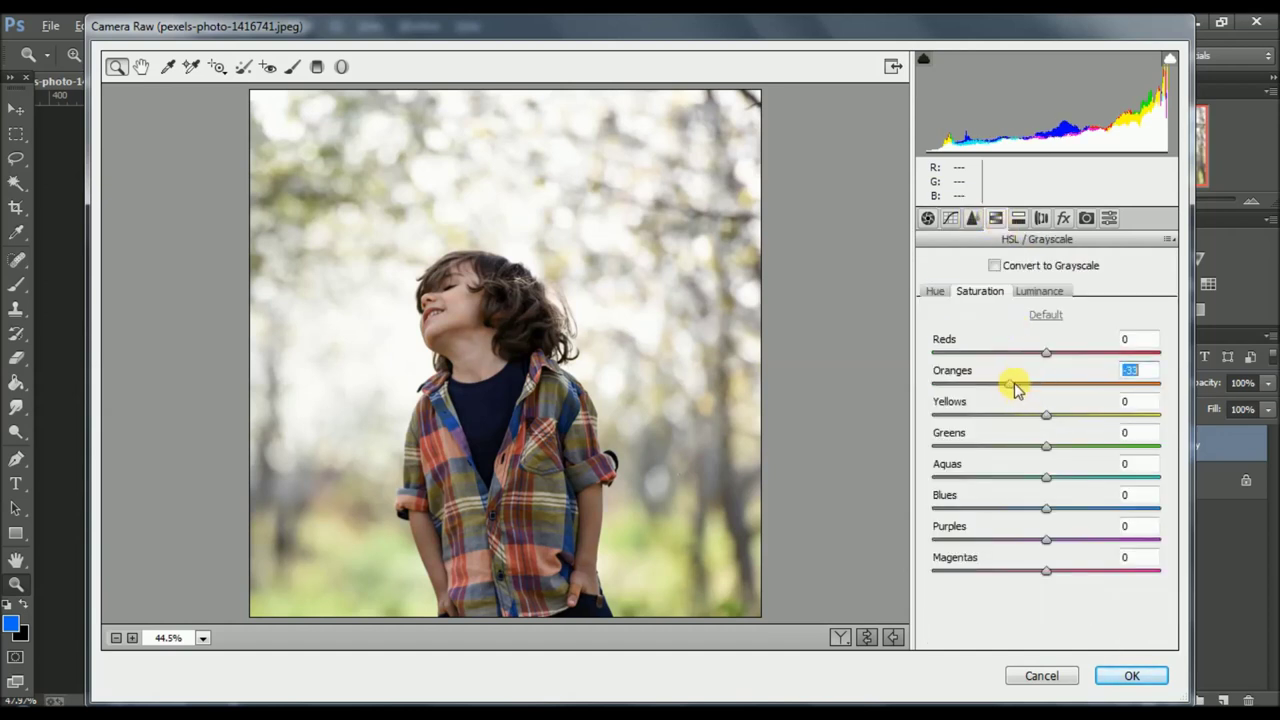
# Step: Lower HSL saturation: Oranges -7, Yellows -52, Greens -56, Aquas -18, Purples -31, Magentas -32
pyautogui.moveTo(1022, 412)
pyautogui.mouseDown()
pyautogui.moveTo(937, 418)
pyautogui.moveTo(1000, 433)
pyautogui.moveTo(985, 459)
pyautogui.mouseUp()
pyautogui.click(1026, 478)
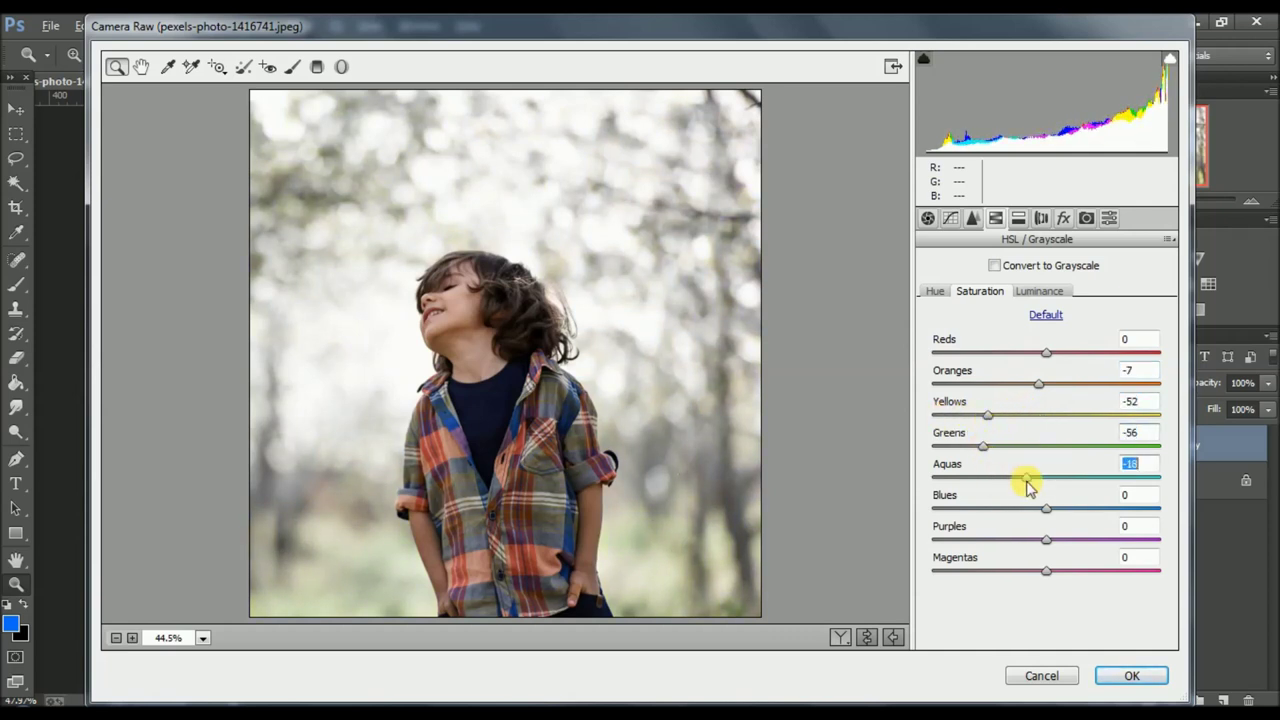
pyautogui.click(1011, 540)
pyautogui.click(1011, 570)
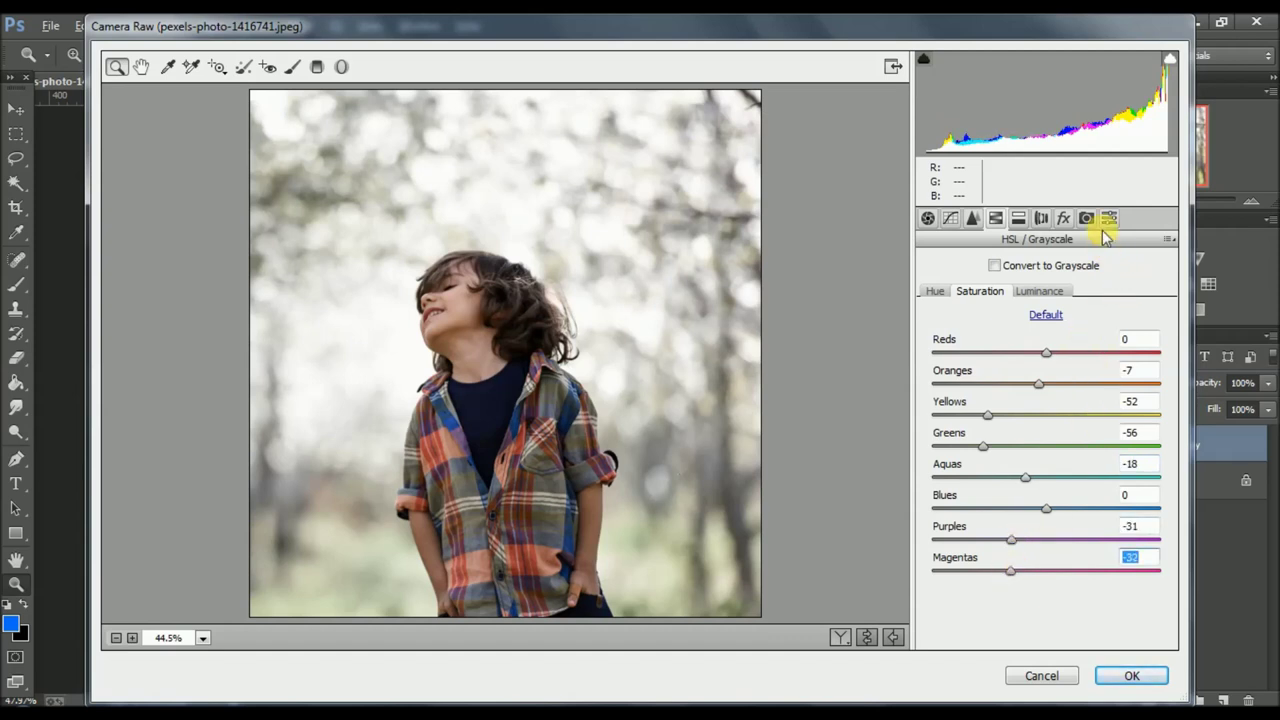
pyautogui.click(1086, 218)
# Step: Set Blue Primary hue -68 and saturation -10, and Green Primary hue -64
pyautogui.moveTo(1004, 578)
pyautogui.mouseDown()
pyautogui.moveTo(931, 566)
pyautogui.moveTo(966, 575)
pyautogui.mouseUp()
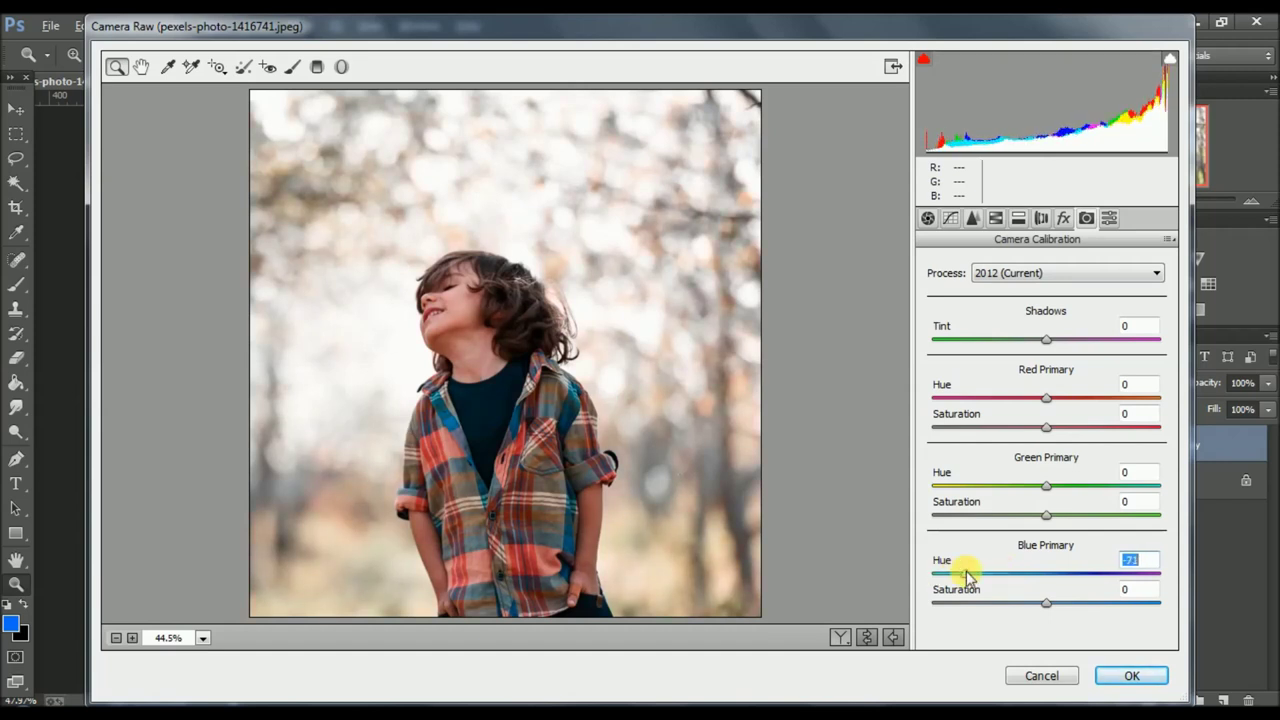
pyautogui.moveTo(1045, 605); pyautogui.dragTo(1034, 605)
pyautogui.moveTo(978, 574)
pyautogui.mouseDown()
pyautogui.moveTo(937, 572)
pyautogui.moveTo(970, 586)
pyautogui.mouseUp()
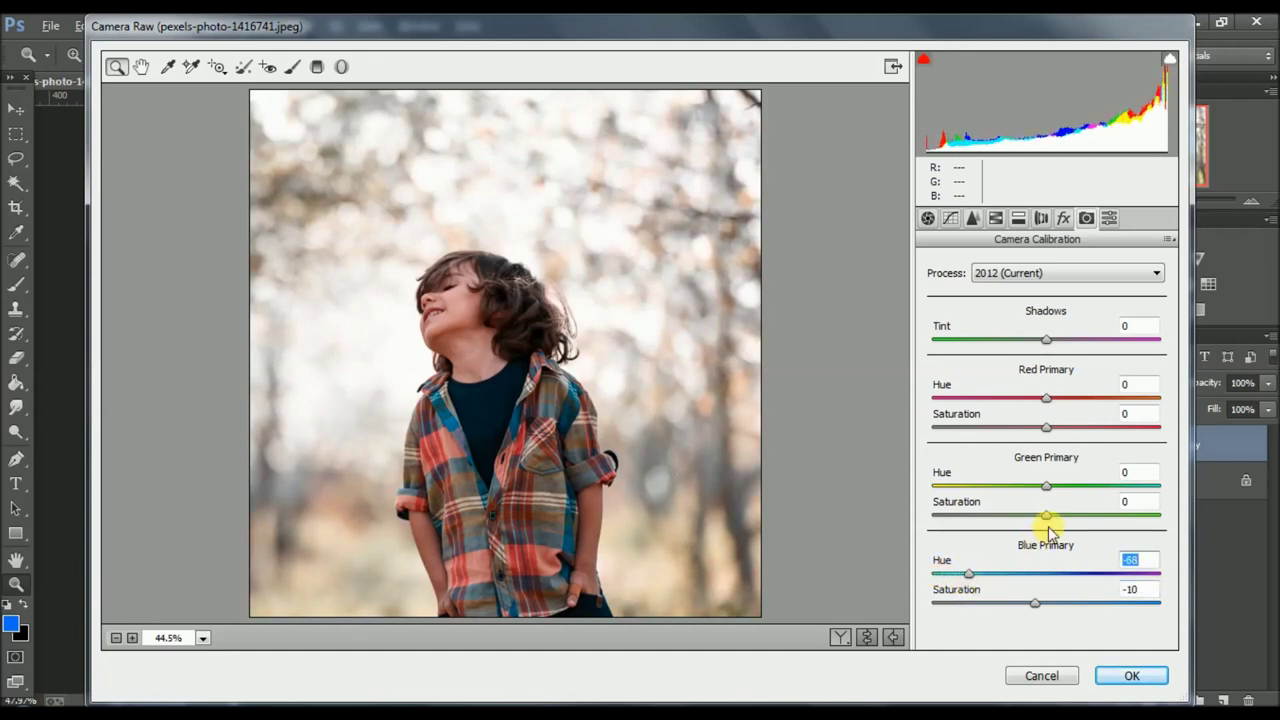
pyautogui.moveTo(1014, 487)
pyautogui.mouseDown()
pyautogui.moveTo(943, 491)
pyautogui.moveTo(1112, 495)
pyautogui.moveTo(943, 497)
pyautogui.moveTo(1120, 503)
pyautogui.moveTo(988, 493)
pyautogui.moveTo(1032, 518)
pyautogui.mouseUp()
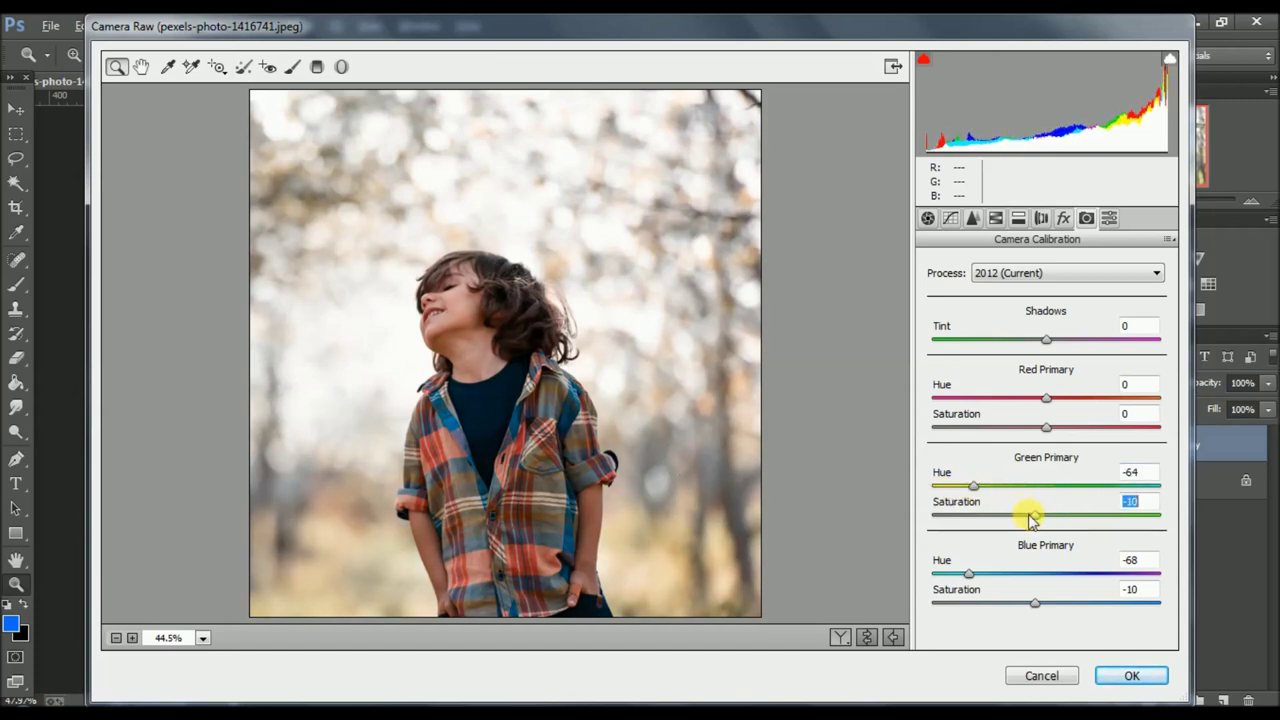
pyautogui.click(1065, 220)
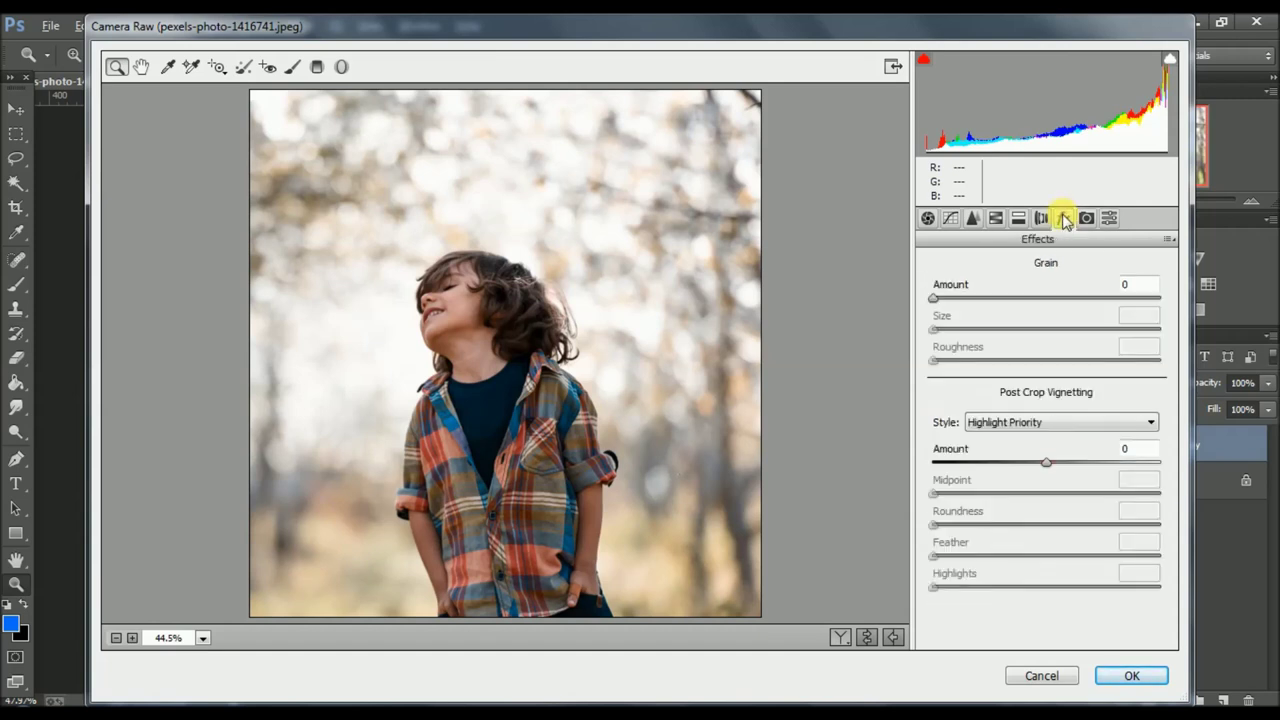
# Step: Add a -25 post-crop vignette and apply the Camera Raw filter
pyautogui.moveTo(1045, 460); pyautogui.dragTo(1005, 463)
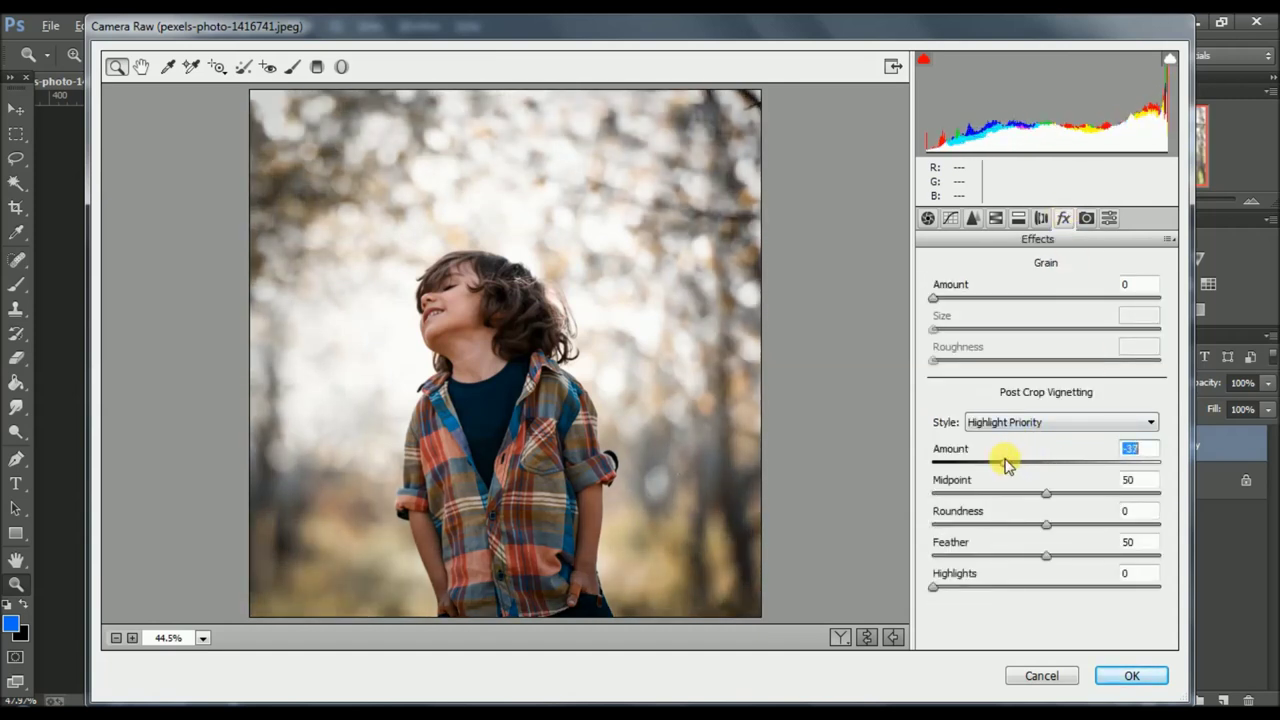
pyautogui.moveTo(1015, 466); pyautogui.dragTo(1014, 460)
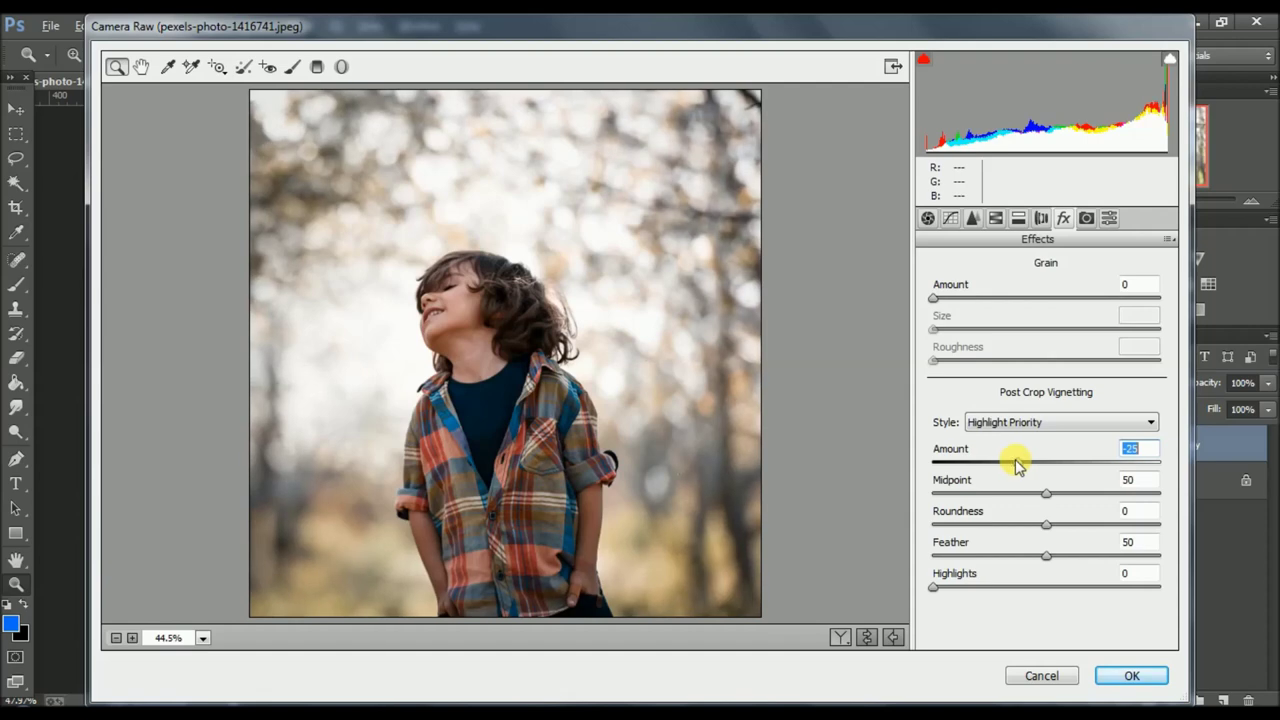
pyautogui.click(1131, 686)
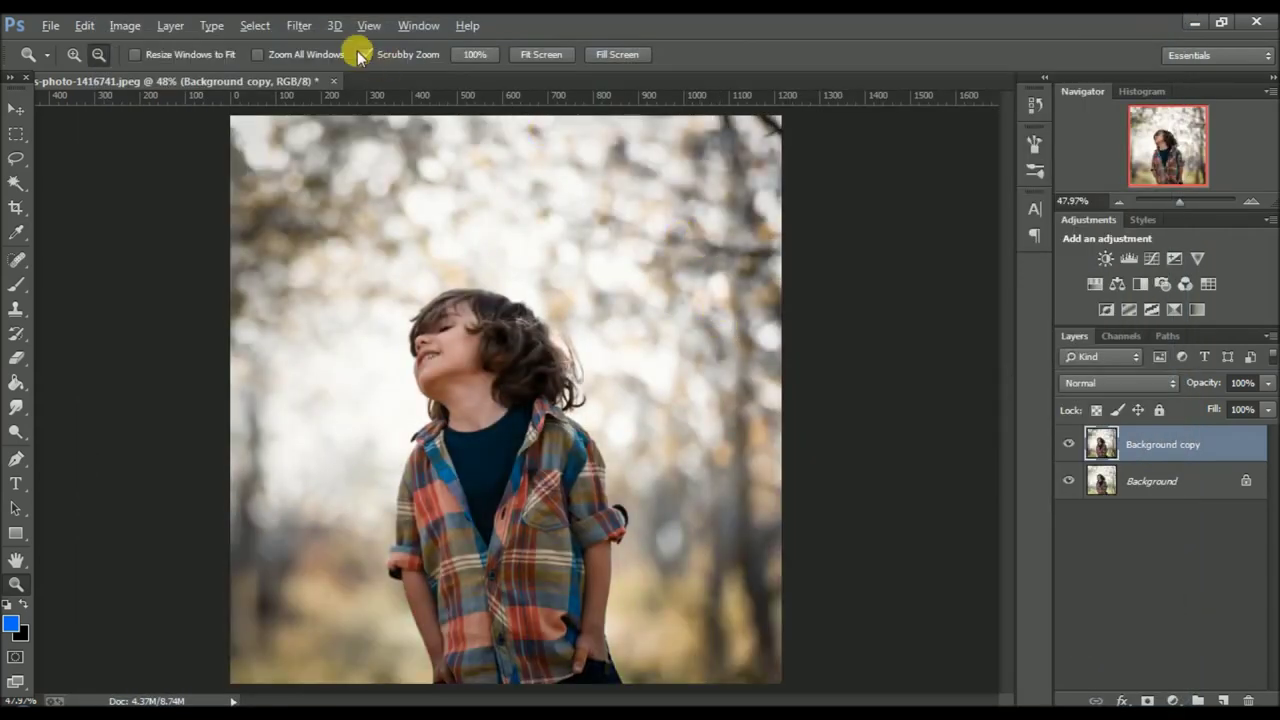
# Step: Rerun Camera Raw, lowering Yellows saturation and setting Blue Primary hue to -28
pyautogui.click(297, 25)
pyautogui.click(345, 134)
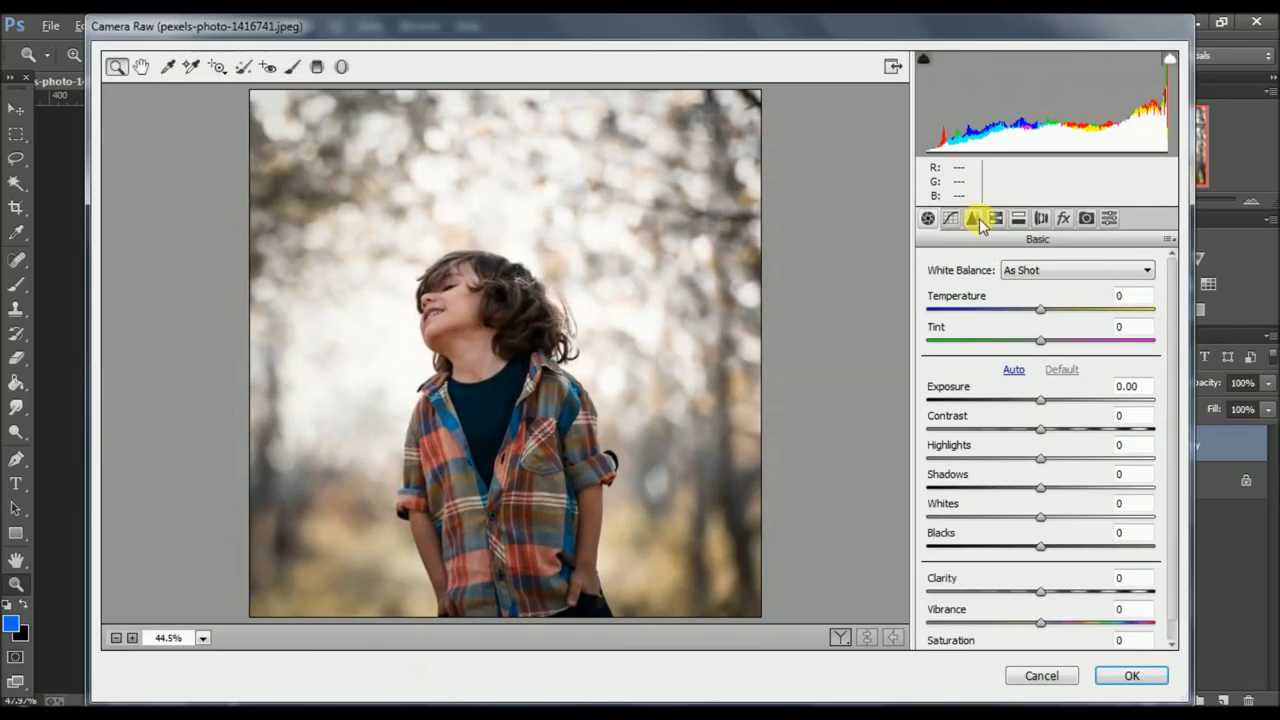
pyautogui.click(995, 218)
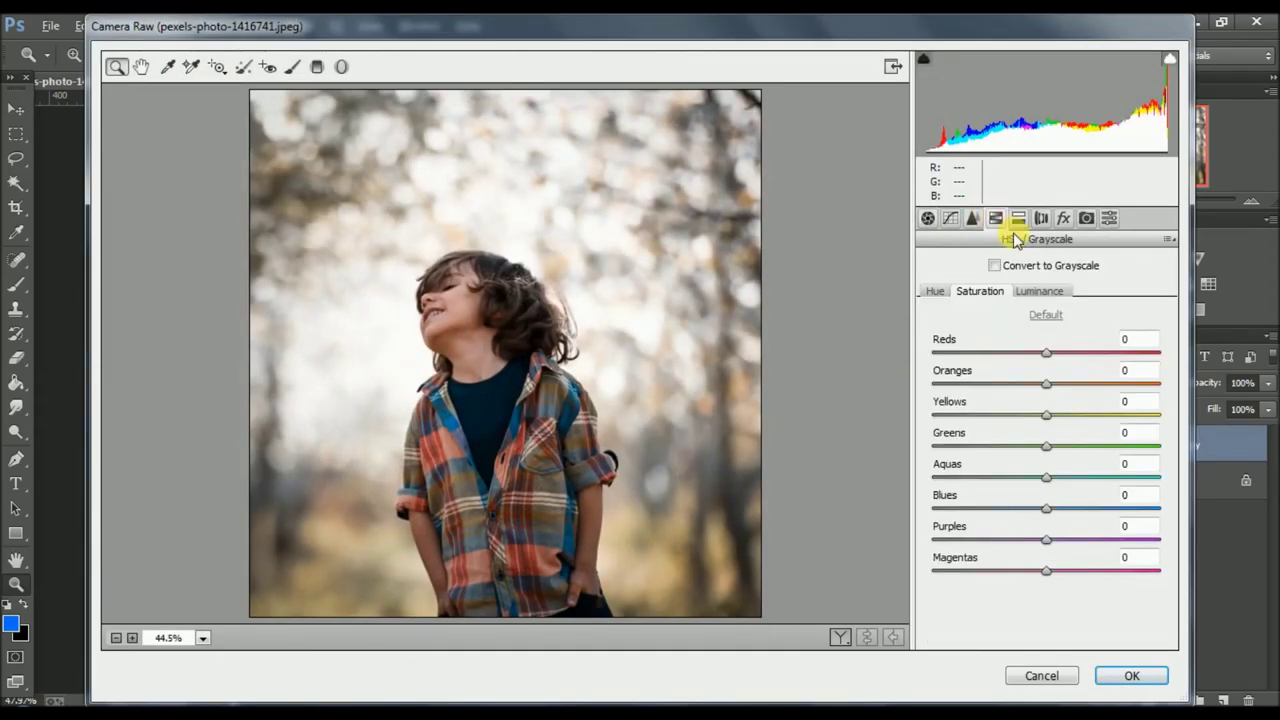
pyautogui.moveTo(1046, 414)
pyautogui.mouseDown()
pyautogui.moveTo(975, 418)
pyautogui.moveTo(1018, 414)
pyautogui.moveTo(1024, 446)
pyautogui.mouseUp()
pyautogui.click(1086, 218)
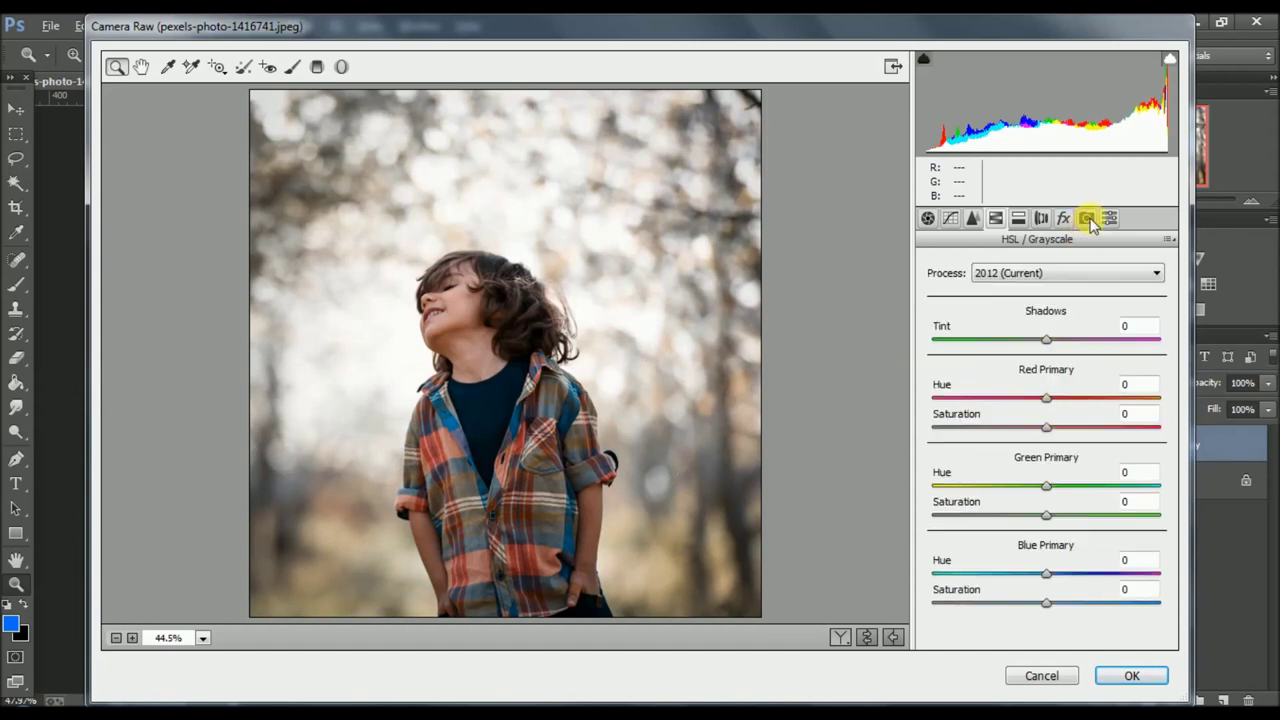
pyautogui.click(1009, 574)
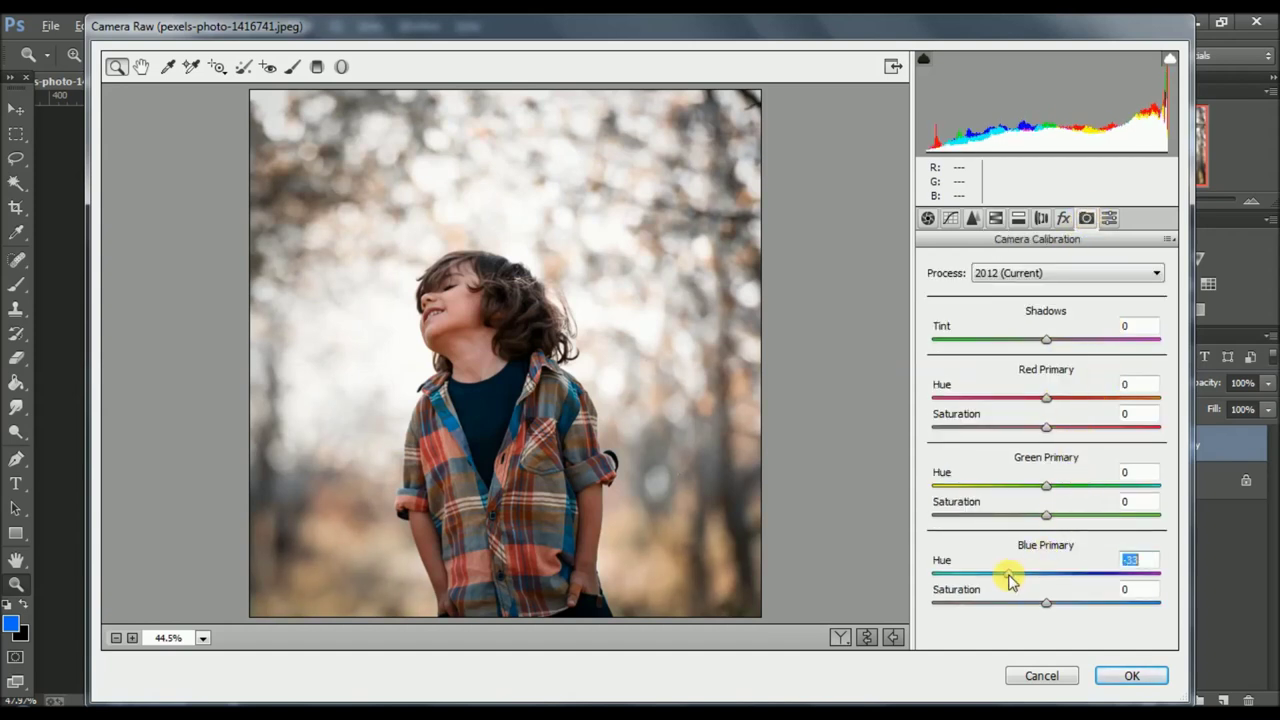
pyautogui.moveTo(1015, 580); pyautogui.dragTo(1017, 578)
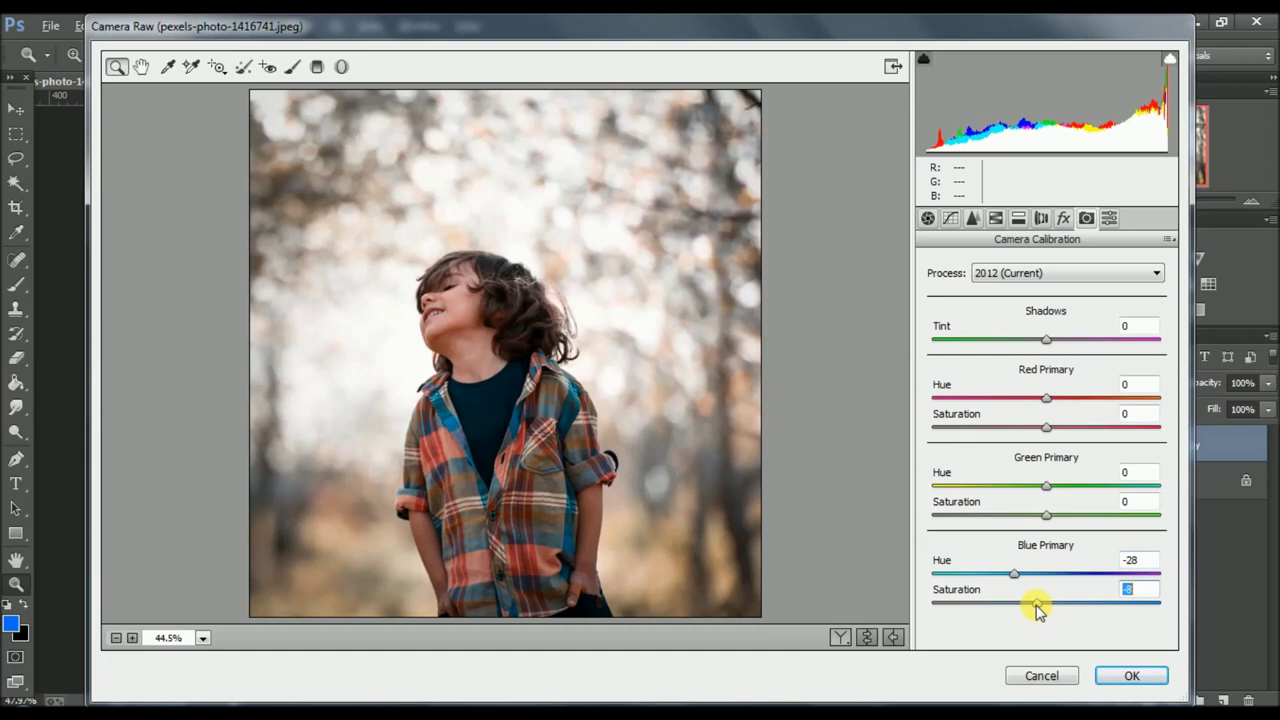
# Step: Set Yellows hue -100, Clarity +9 and Blacks -7, then apply the filter
pyautogui.click(996, 219)
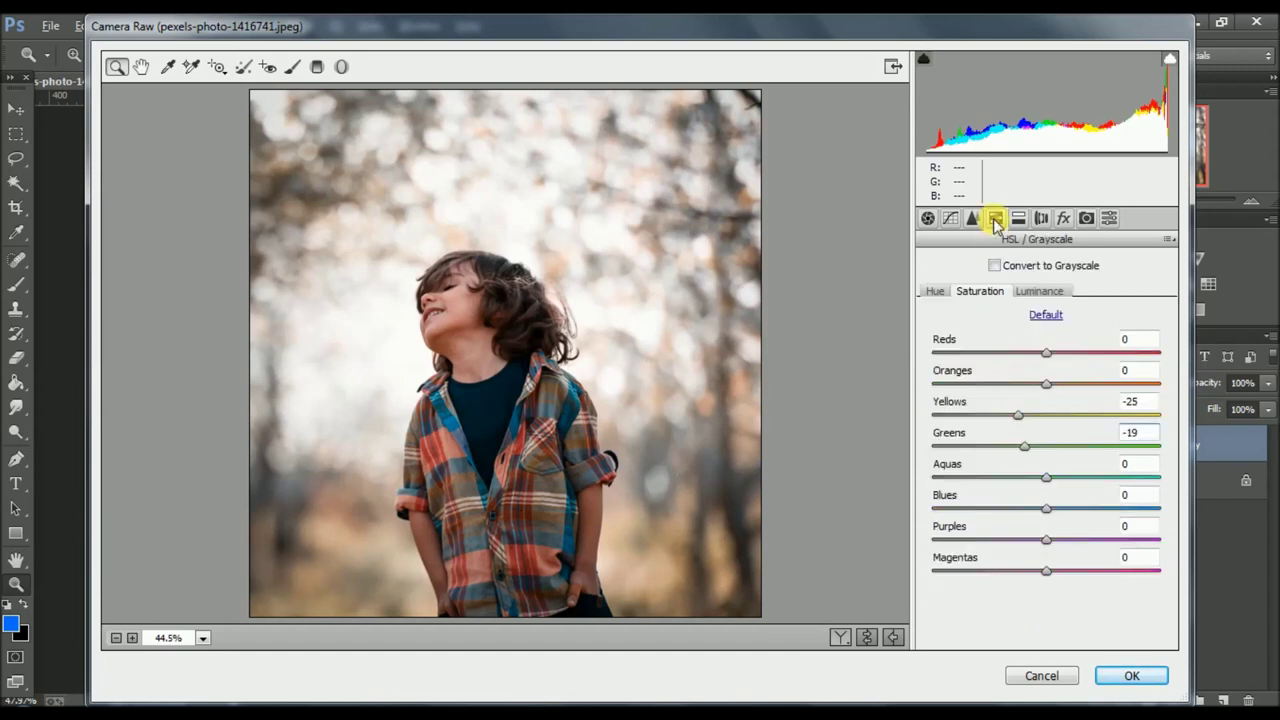
pyautogui.click(937, 291)
pyautogui.moveTo(971, 413)
pyautogui.mouseDown()
pyautogui.moveTo(1147, 414)
pyautogui.moveTo(937, 416)
pyautogui.mouseUp()
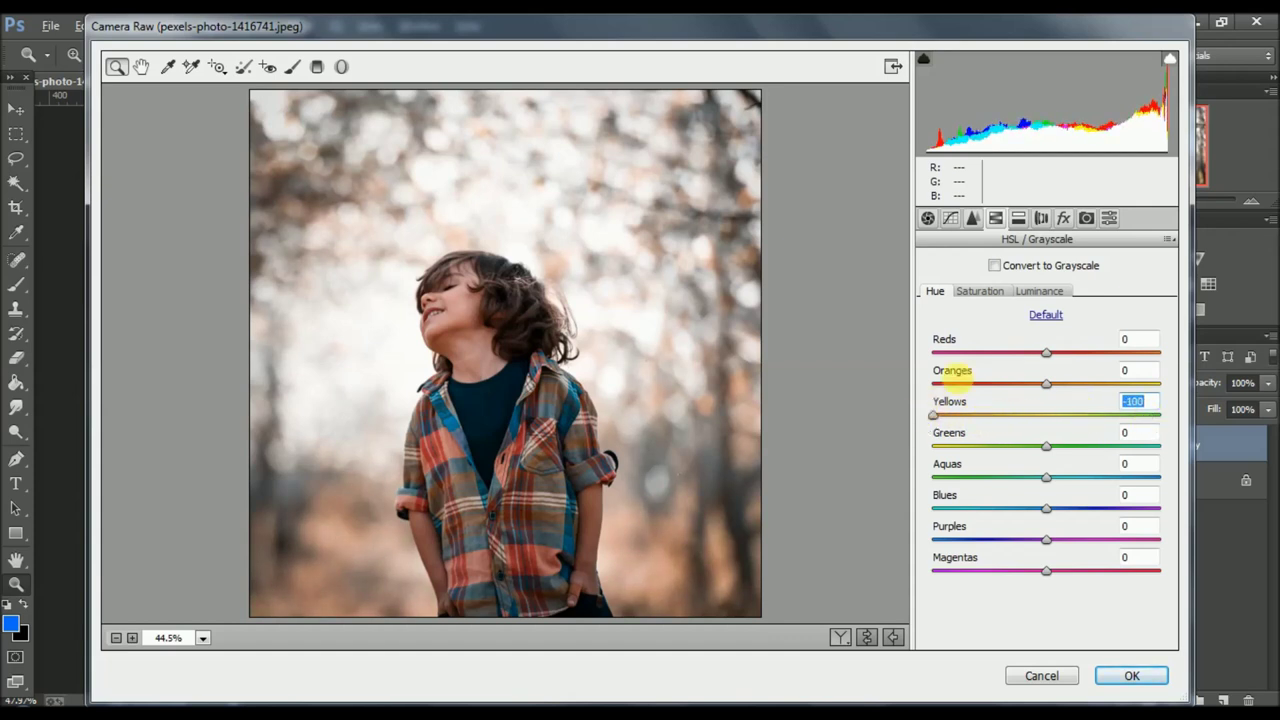
pyautogui.click(973, 220)
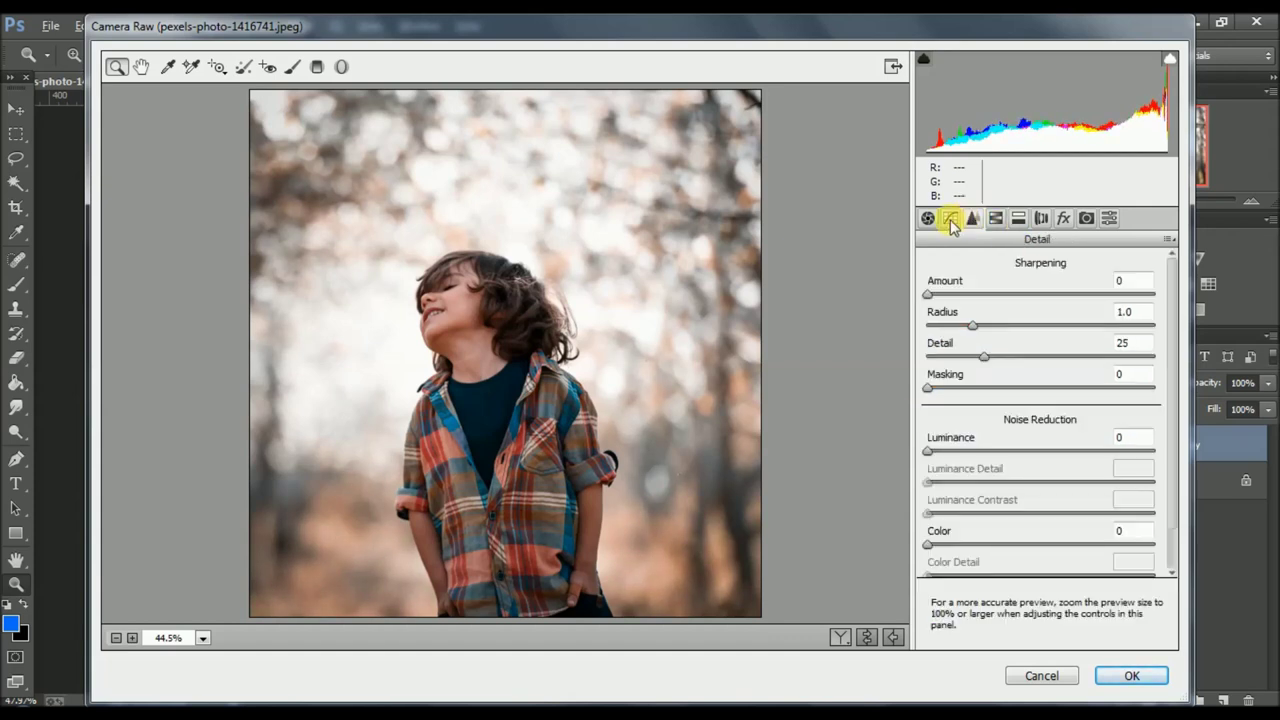
pyautogui.click(928, 220)
pyautogui.moveTo(1041, 594); pyautogui.dragTo(1050, 592)
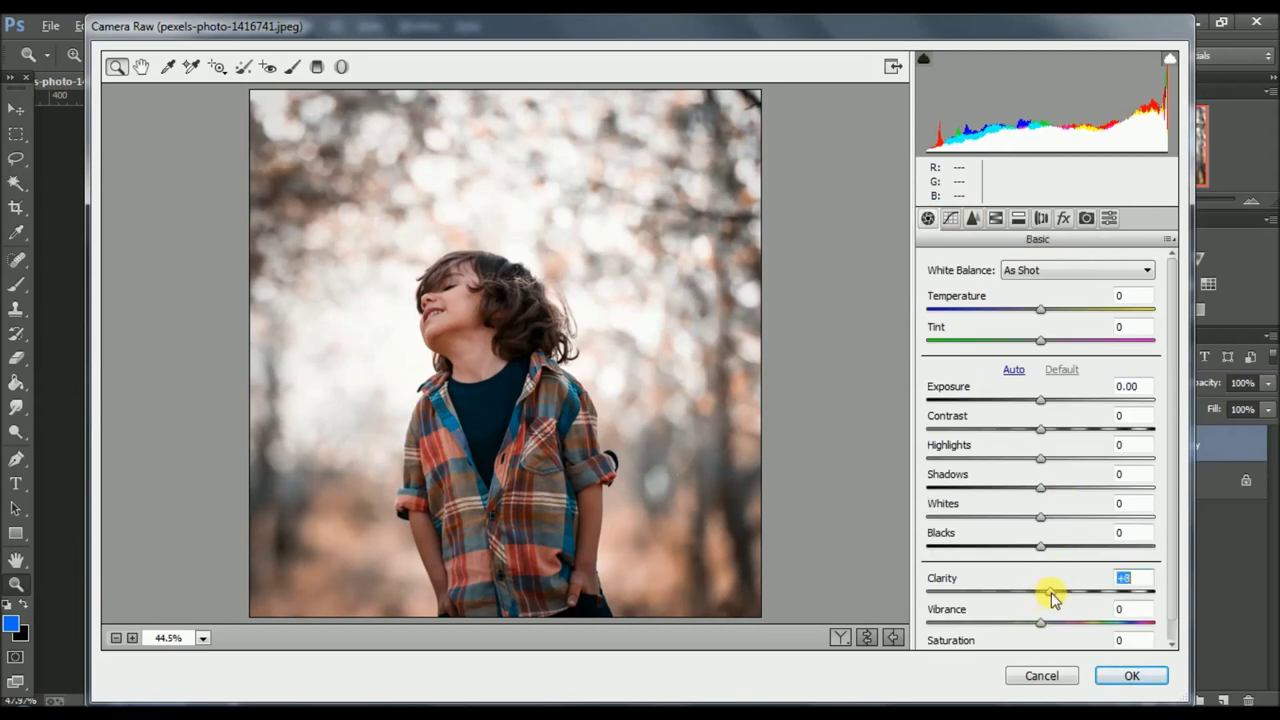
pyautogui.moveTo(1041, 546); pyautogui.dragTo(1033, 553)
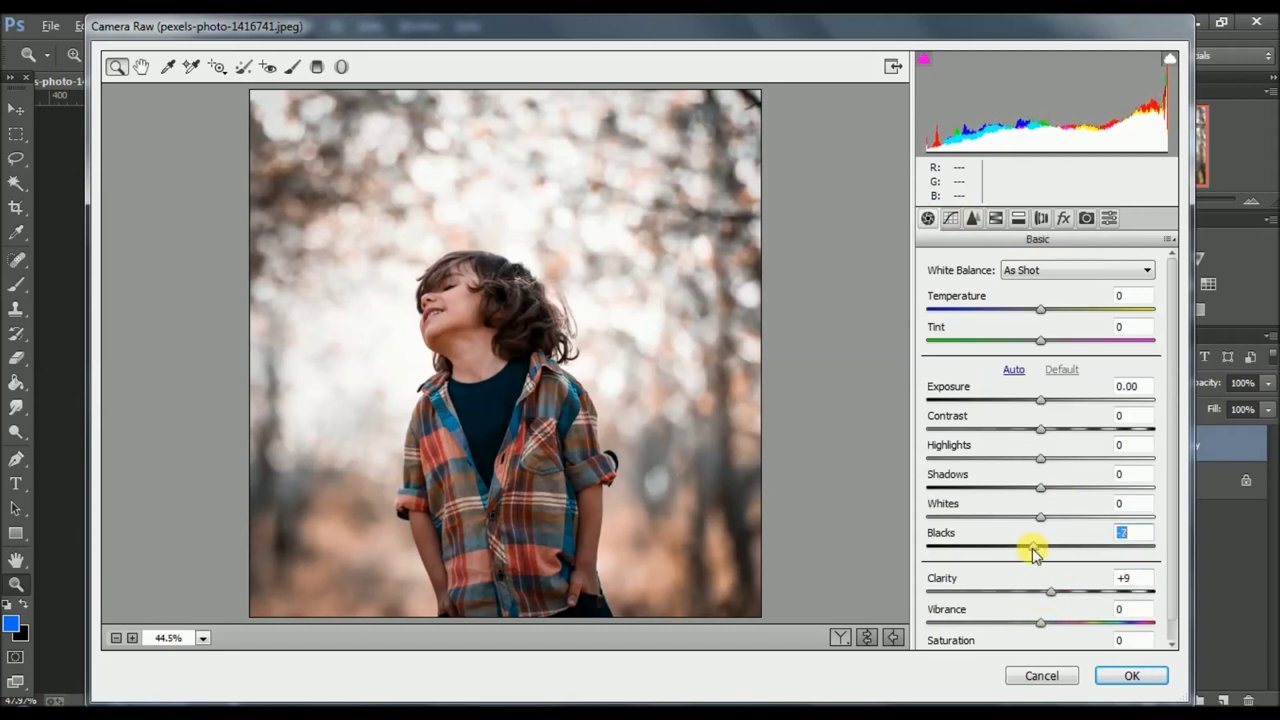
pyautogui.click(1131, 675)
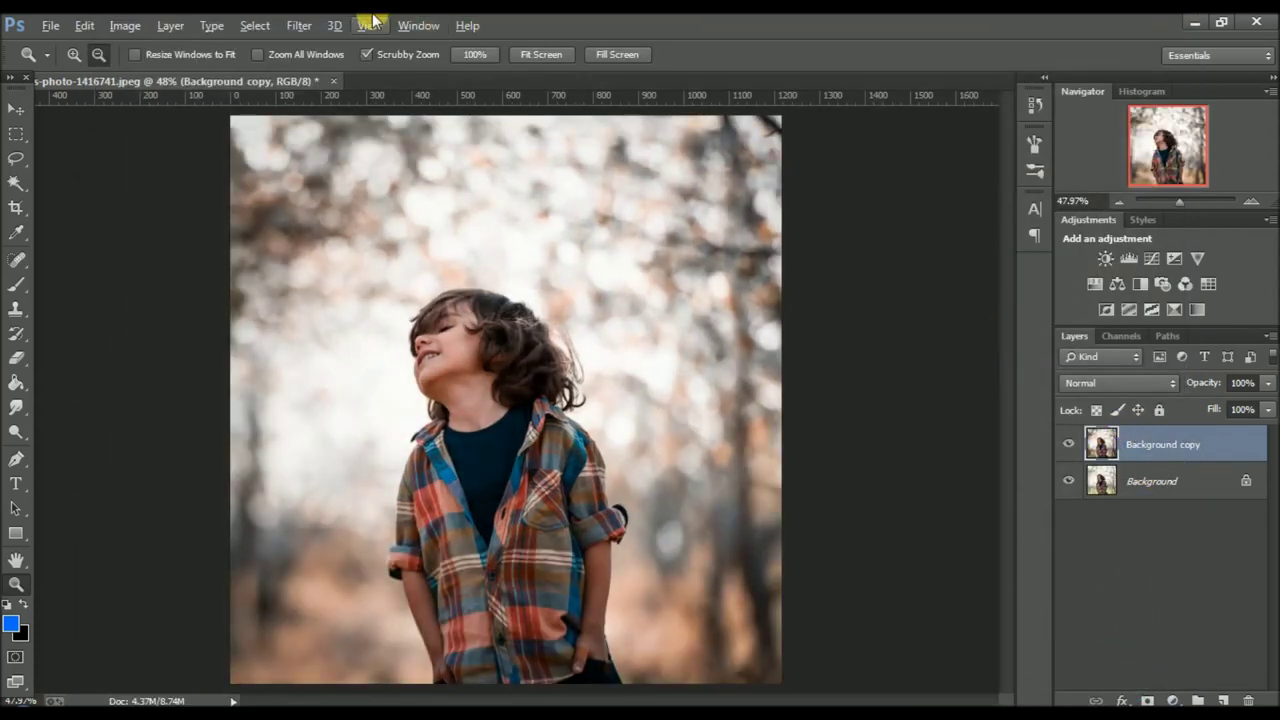
# Step: Apply a Camera Raw point curve lifting the black point to 12 and midtones 138→121
pyautogui.click(299, 25)
pyautogui.click(333, 136)
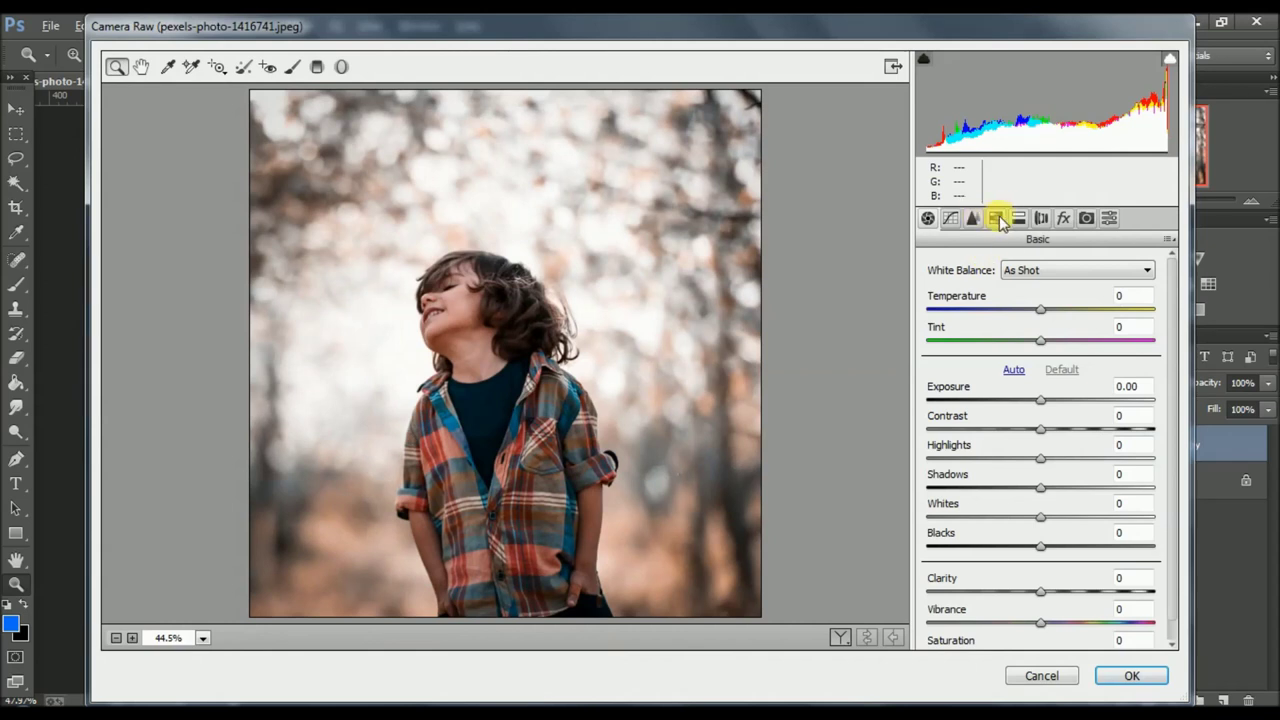
pyautogui.click(950, 218)
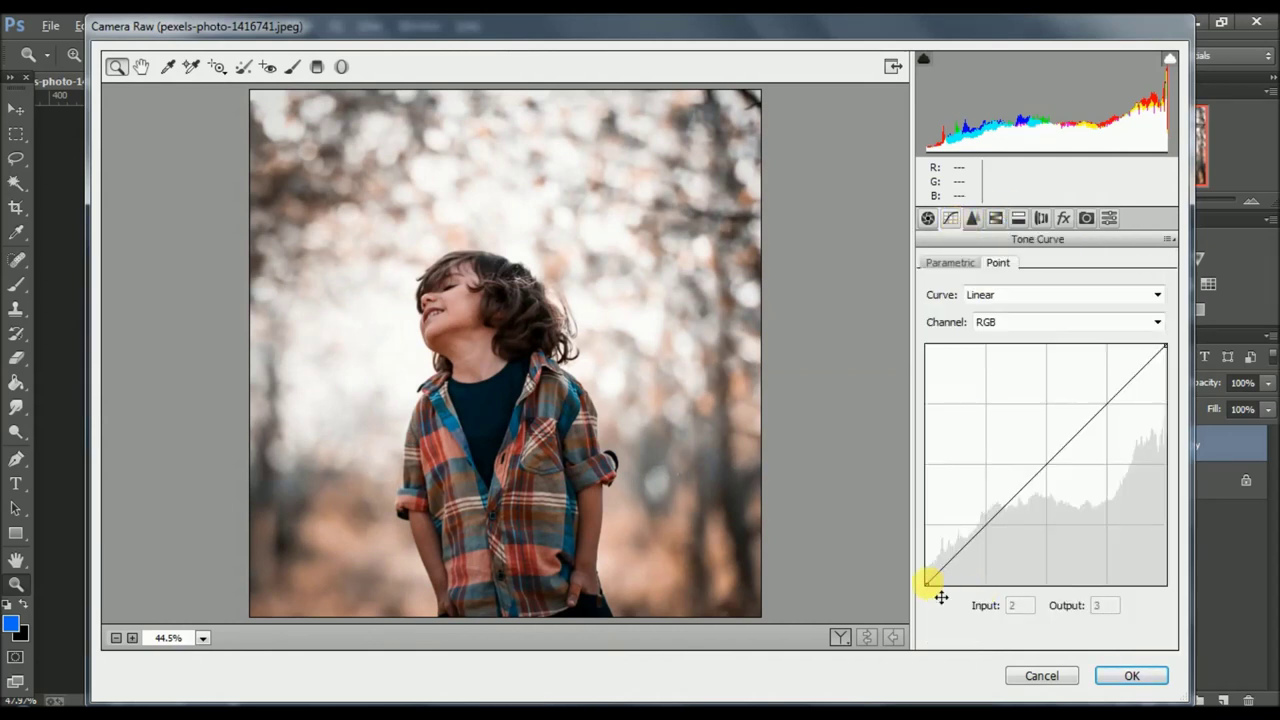
pyautogui.moveTo(929, 585); pyautogui.dragTo(931, 587)
pyautogui.moveTo(1047, 459); pyautogui.dragTo(1069, 485)
pyautogui.click(1134, 675)
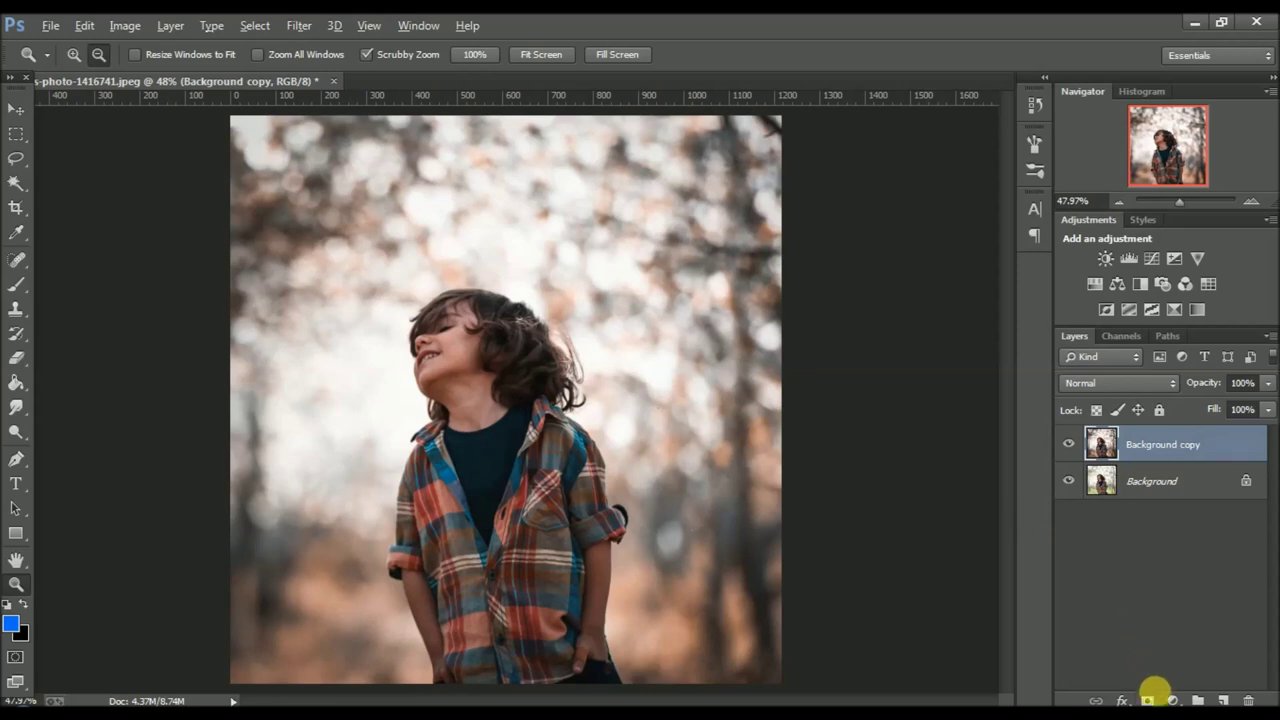
# Step: Add a Selective Color layer, reduce black in Reds, and add cyan and black to Neutrals
pyautogui.click(1172, 700)
pyautogui.click(1162, 686)
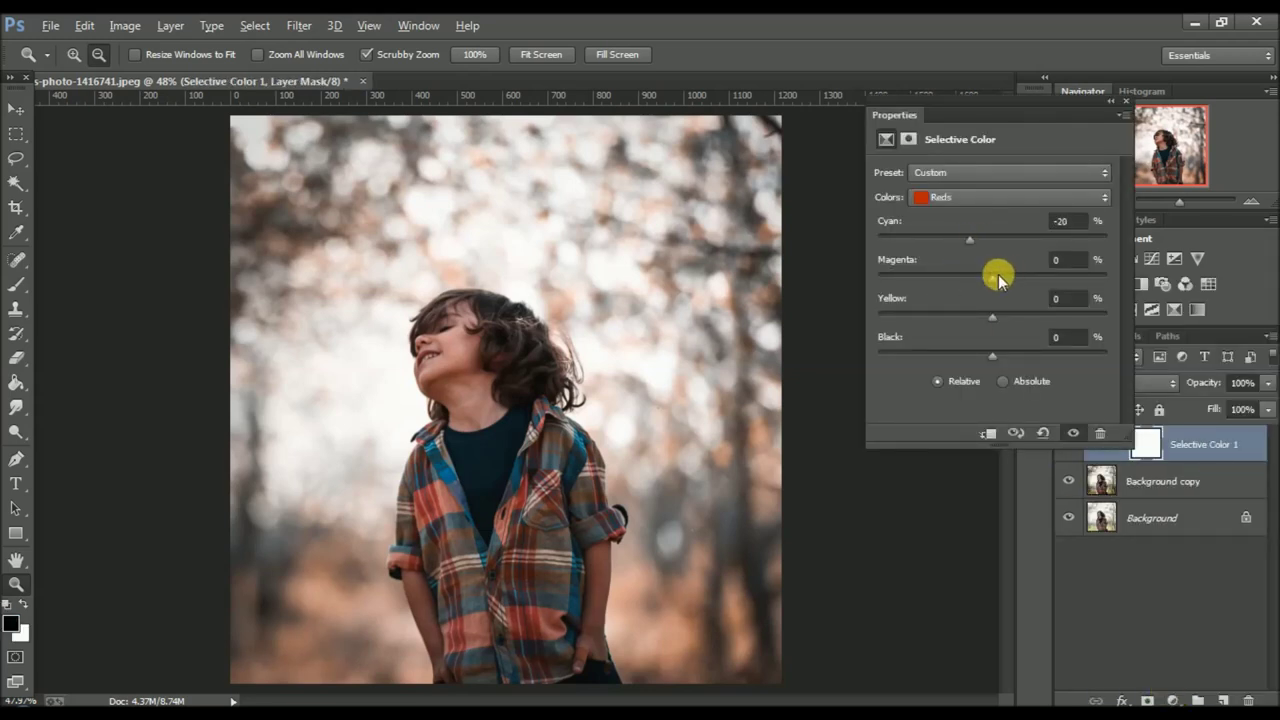
pyautogui.moveTo(998, 360); pyautogui.dragTo(970, 360)
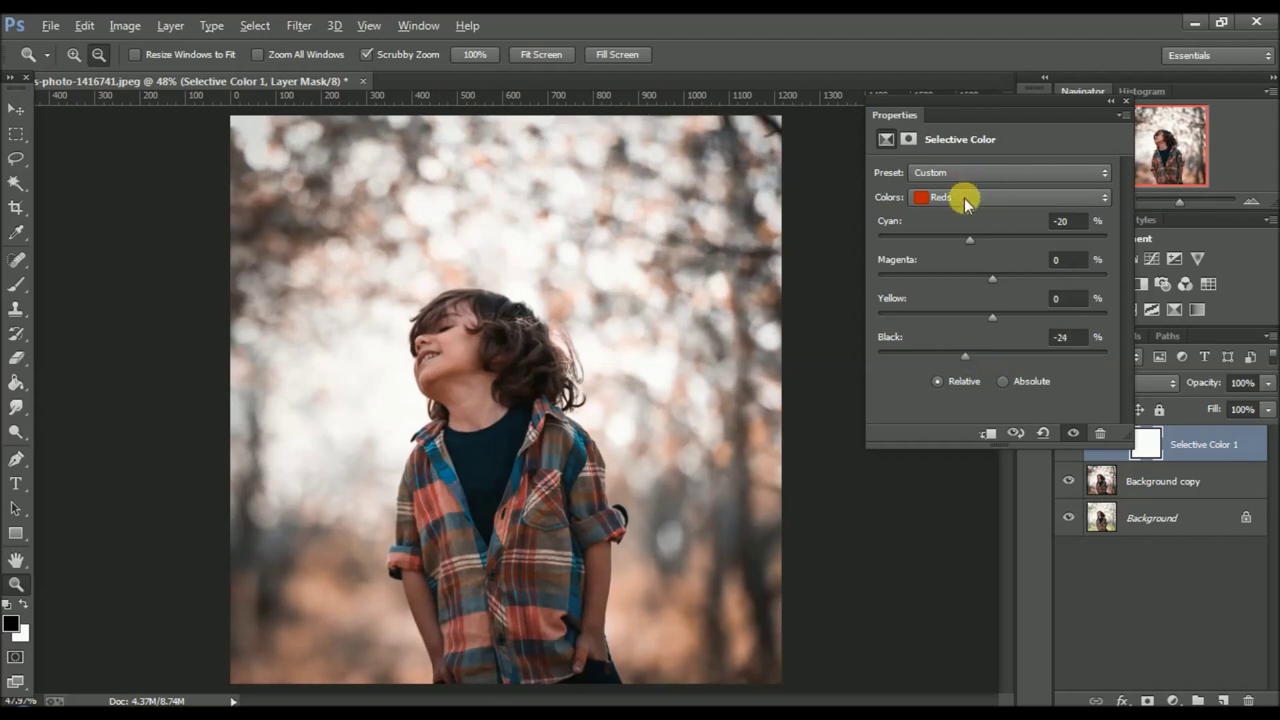
pyautogui.click(965, 197)
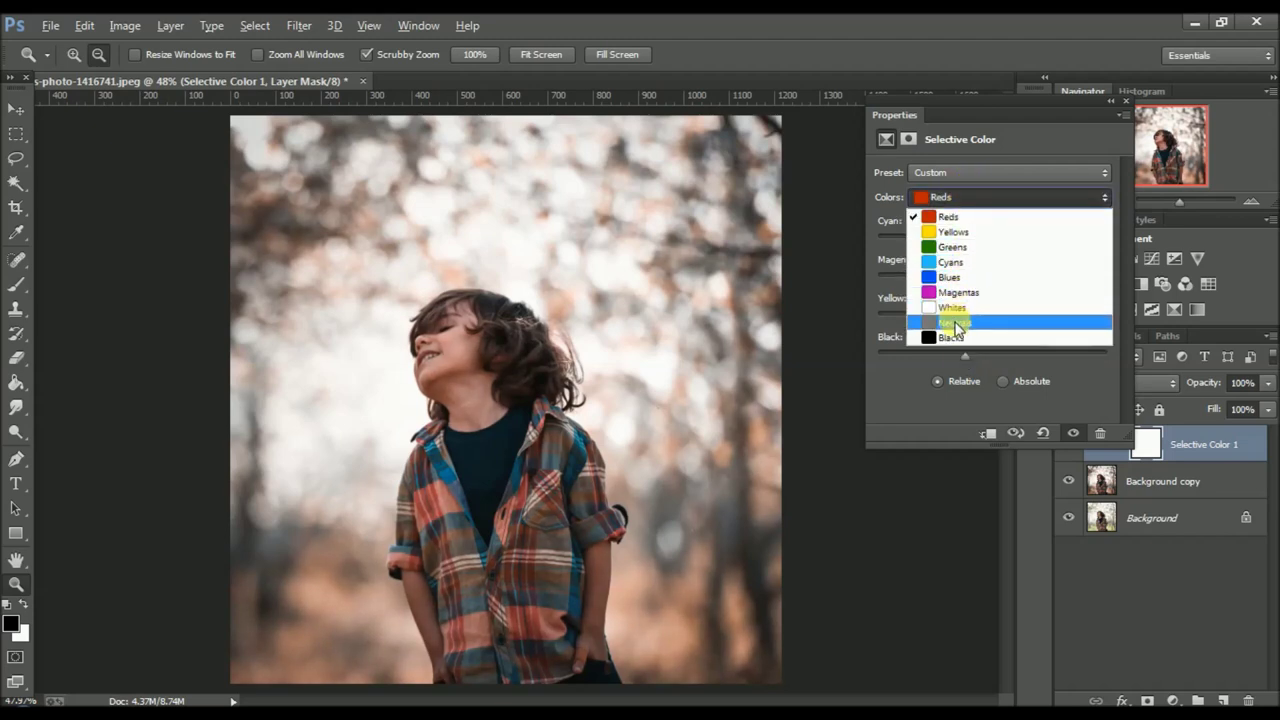
pyautogui.click(957, 323)
pyautogui.moveTo(979, 243); pyautogui.dragTo(985, 245)
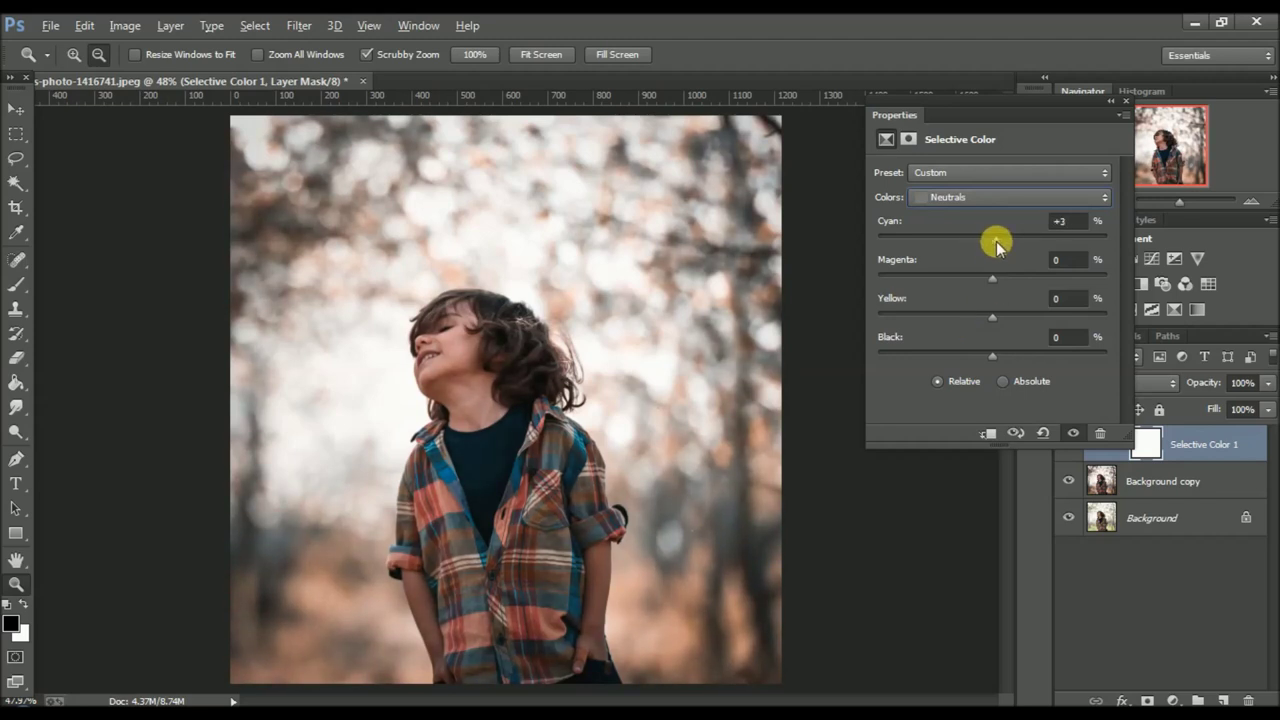
pyautogui.moveTo(993, 353)
pyautogui.mouseDown()
pyautogui.moveTo(982, 356)
pyautogui.moveTo(1001, 356)
pyautogui.mouseUp()
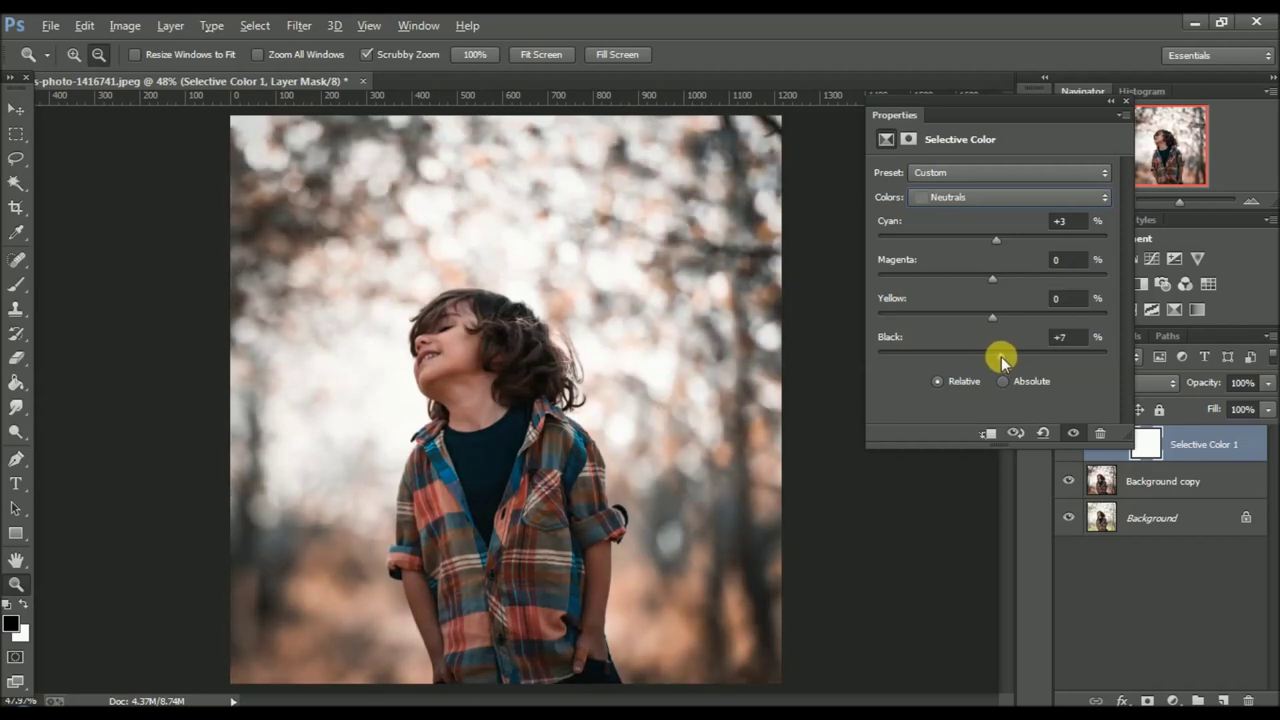
# Step: Set the Blacks range to Cyan +5, Magenta +13, Yellow +8 and Black -17
pyautogui.click(967, 207)
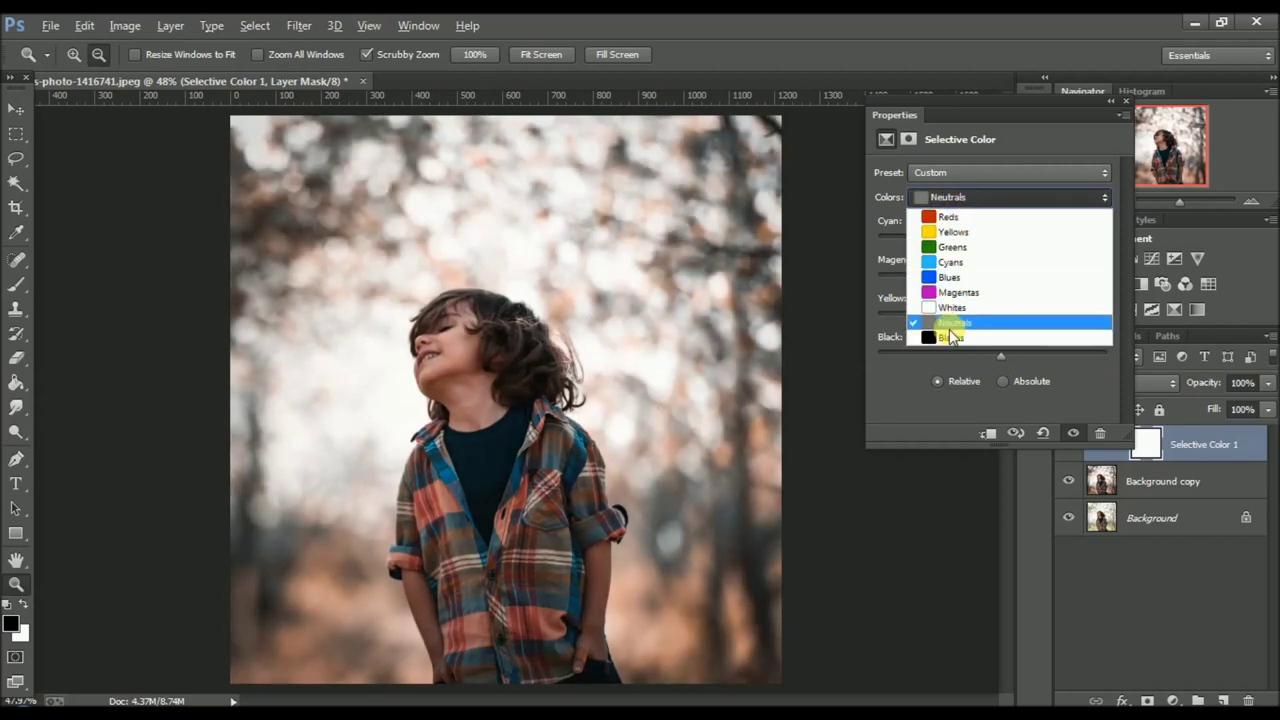
pyautogui.click(948, 338)
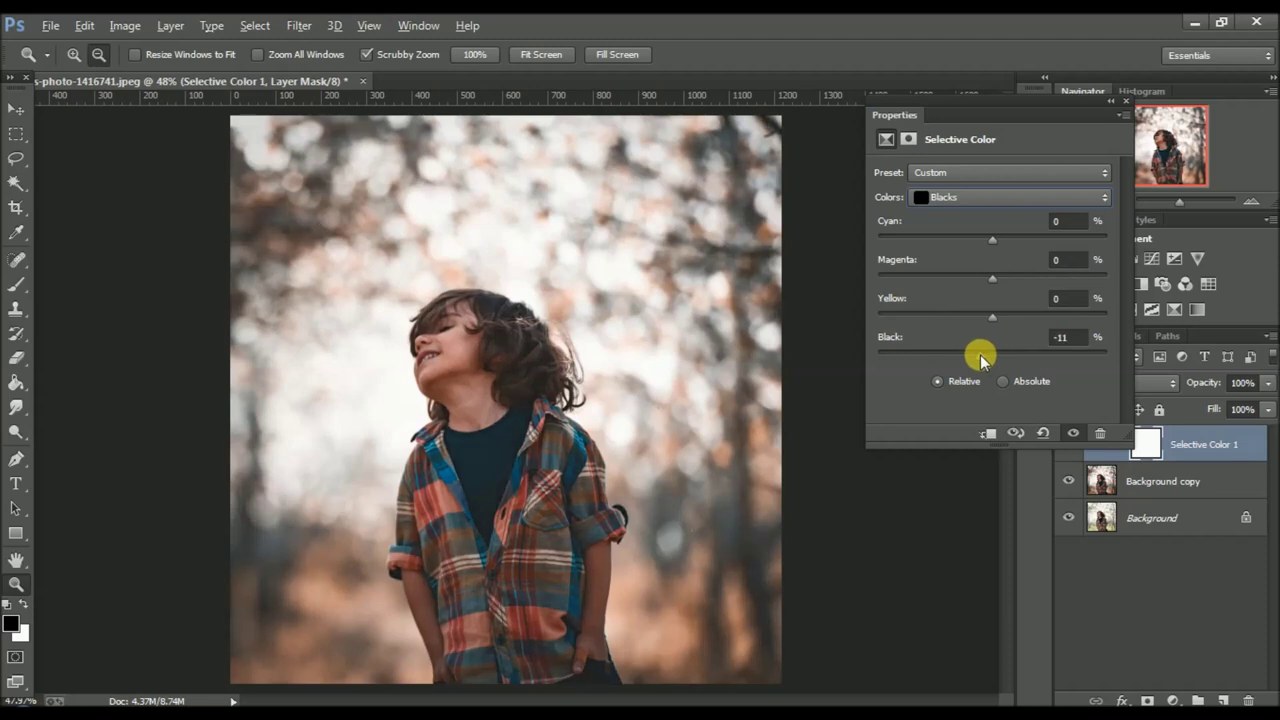
pyautogui.moveTo(984, 358)
pyautogui.mouseDown()
pyautogui.moveTo(1000, 356)
pyautogui.moveTo(974, 356)
pyautogui.mouseUp()
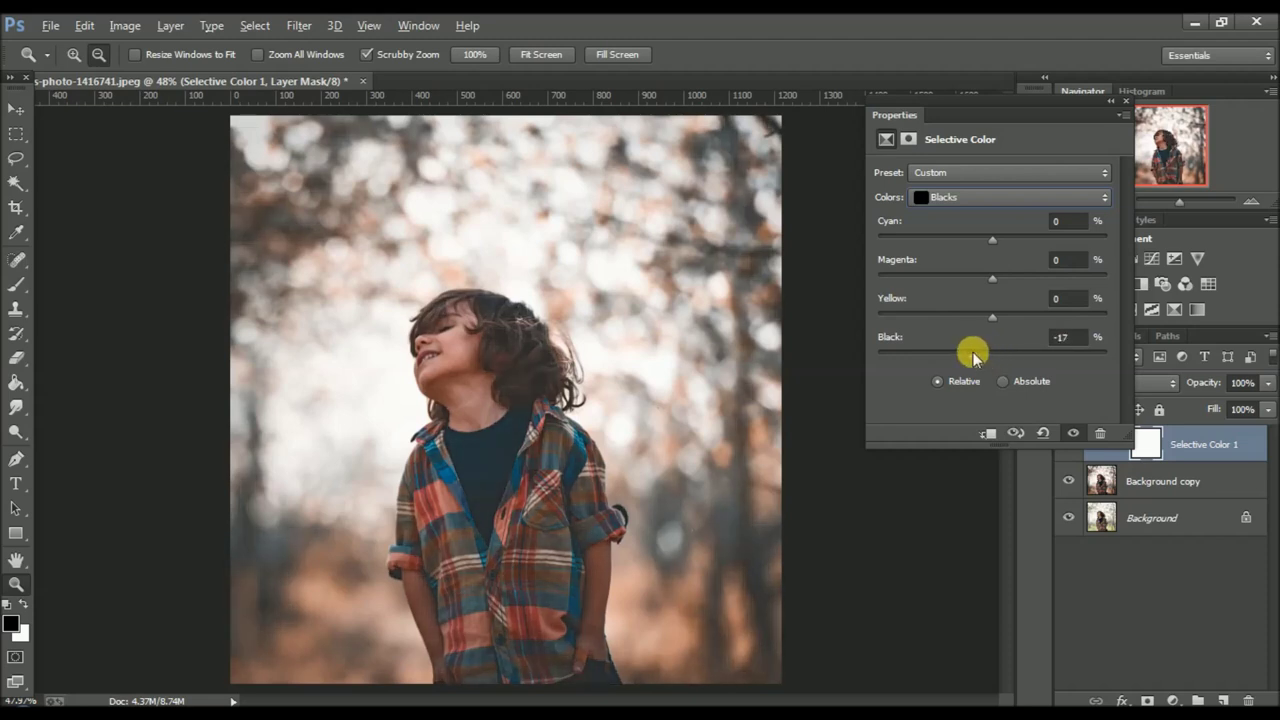
pyautogui.moveTo(992, 240)
pyautogui.mouseDown()
pyautogui.moveTo(977, 243)
pyautogui.moveTo(998, 245)
pyautogui.moveTo(983, 277)
pyautogui.moveTo(1000, 285)
pyautogui.moveTo(980, 317)
pyautogui.moveTo(1001, 319)
pyautogui.mouseUp()
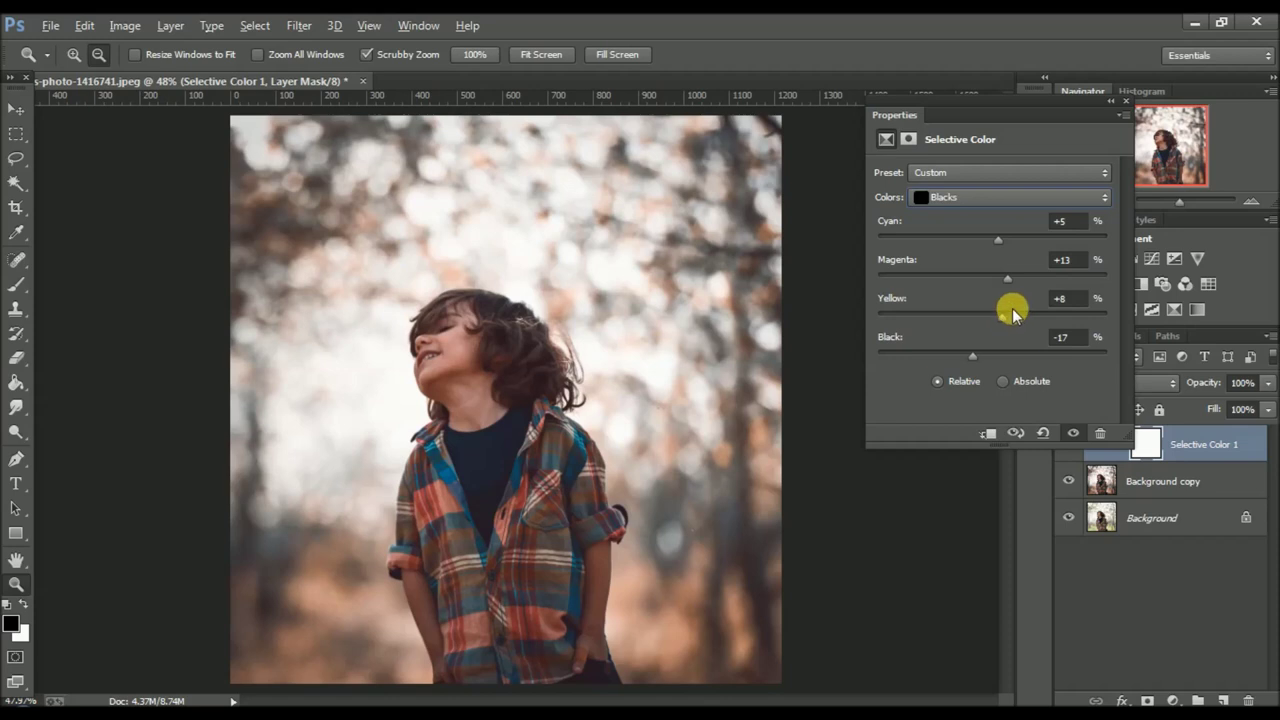
pyautogui.click(1126, 101)
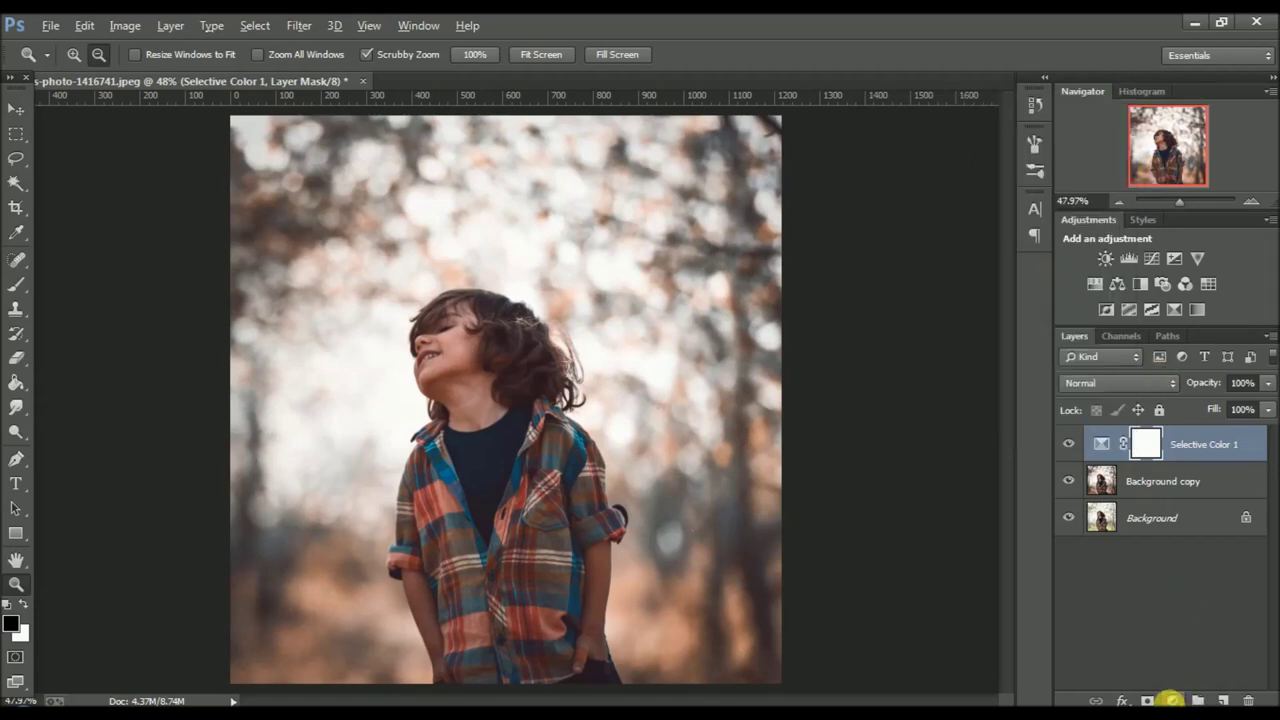
# Step: Add a Curves layer raising the RGB black point, darkening midtones, and lowering Blue midtones
pyautogui.click(1172, 700)
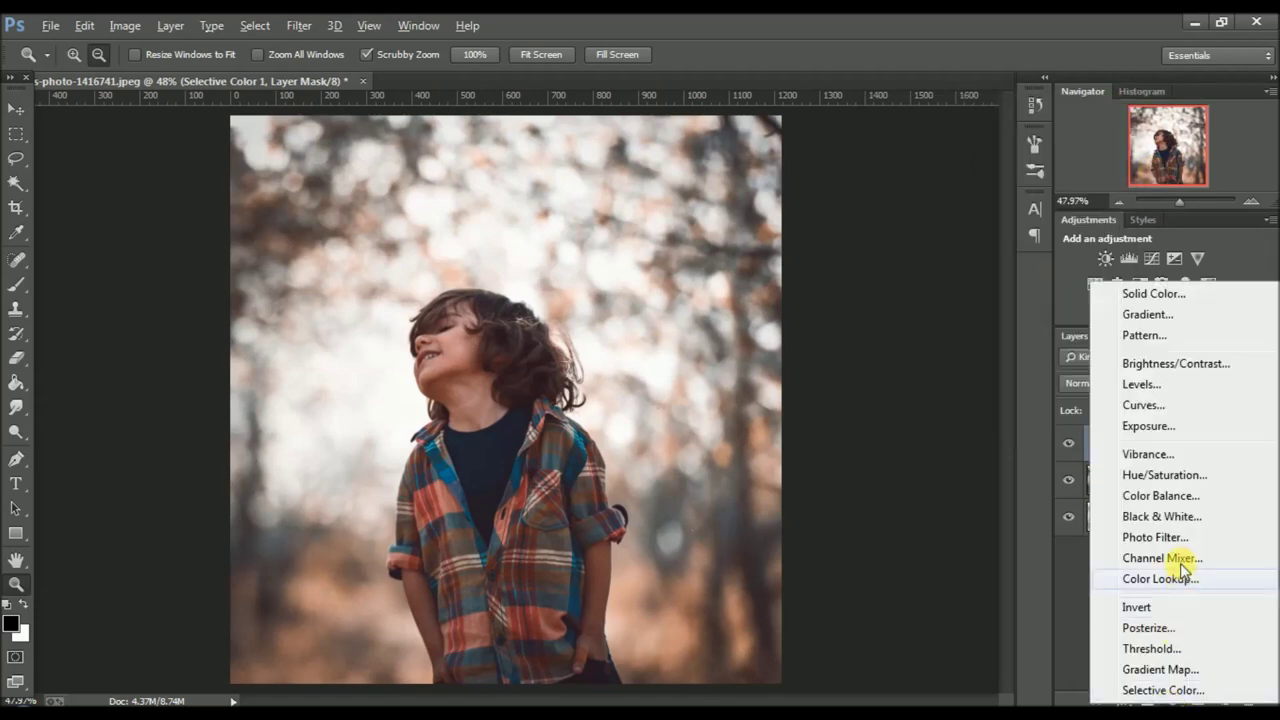
pyautogui.click(1143, 404)
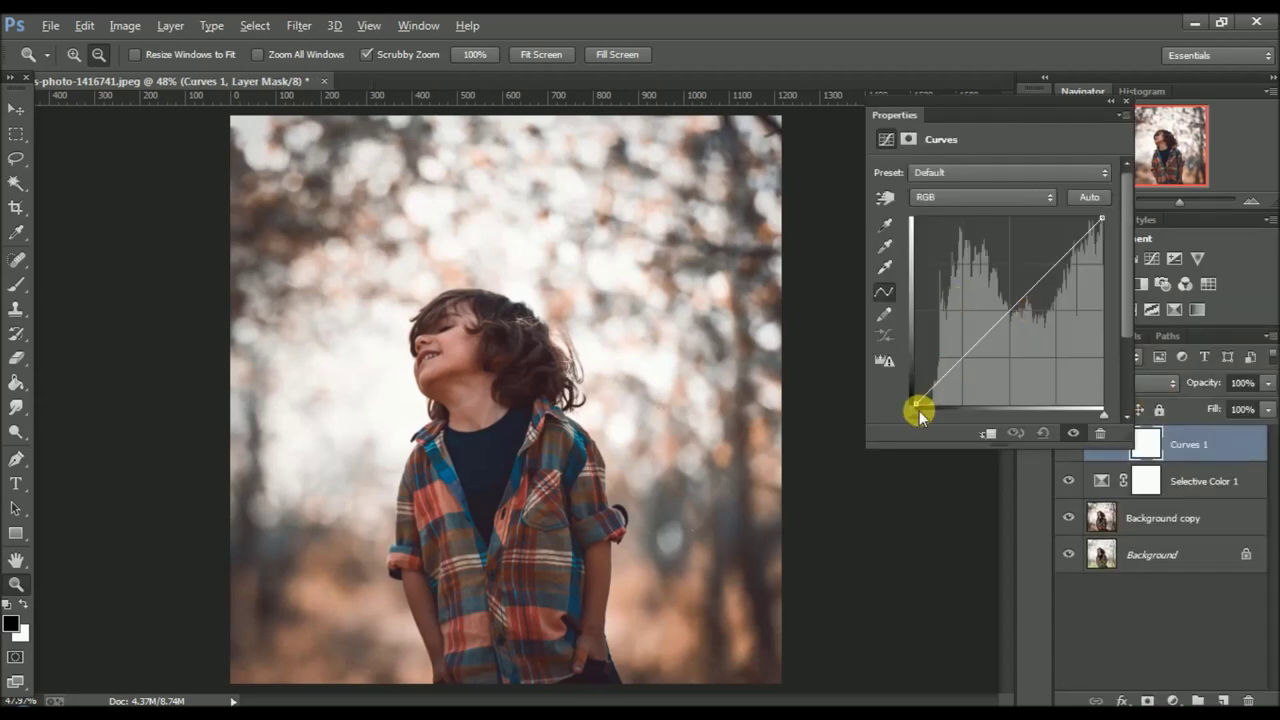
pyautogui.moveTo(924, 411); pyautogui.dragTo(914, 402)
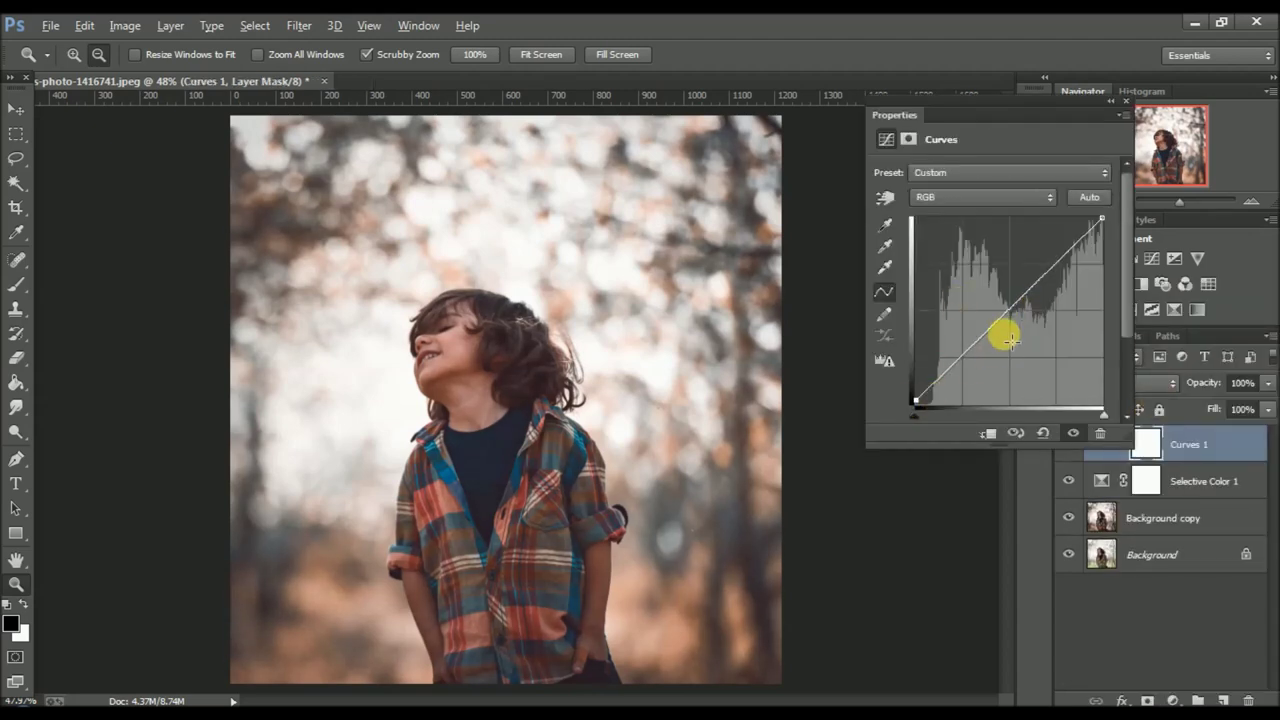
pyautogui.moveTo(1004, 321); pyautogui.dragTo(1008, 325)
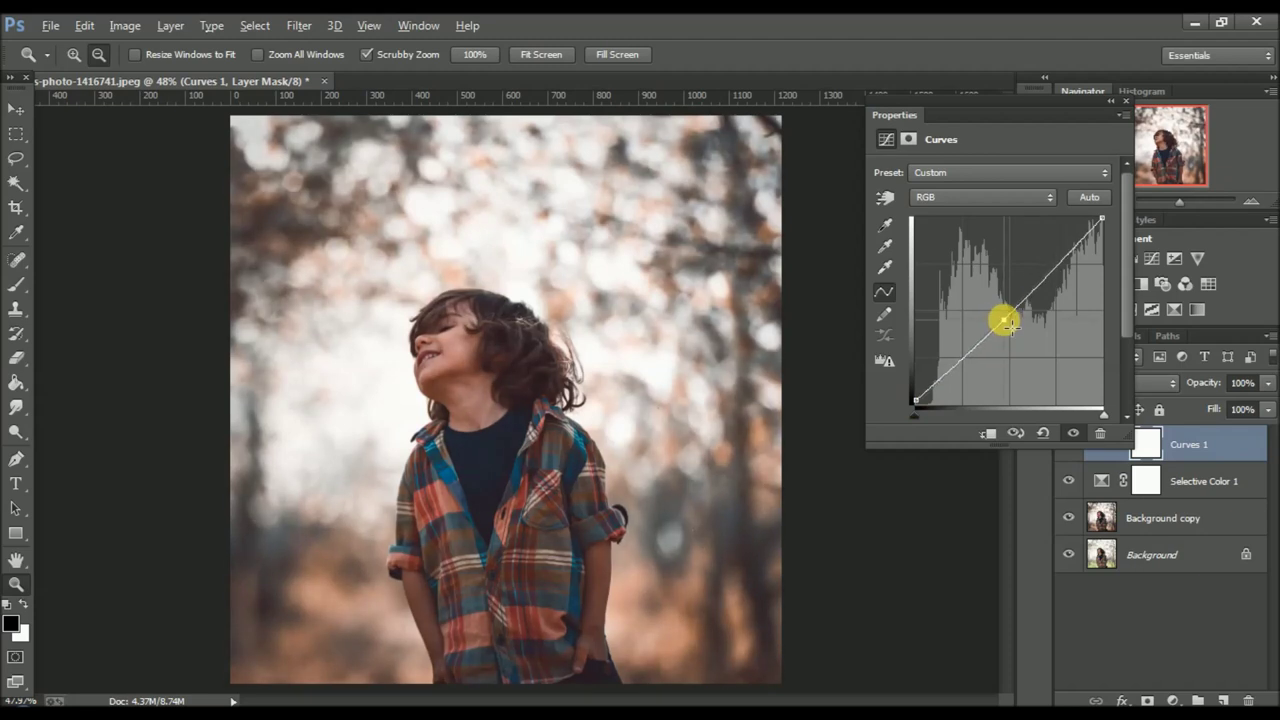
pyautogui.click(966, 197)
pyautogui.click(935, 262)
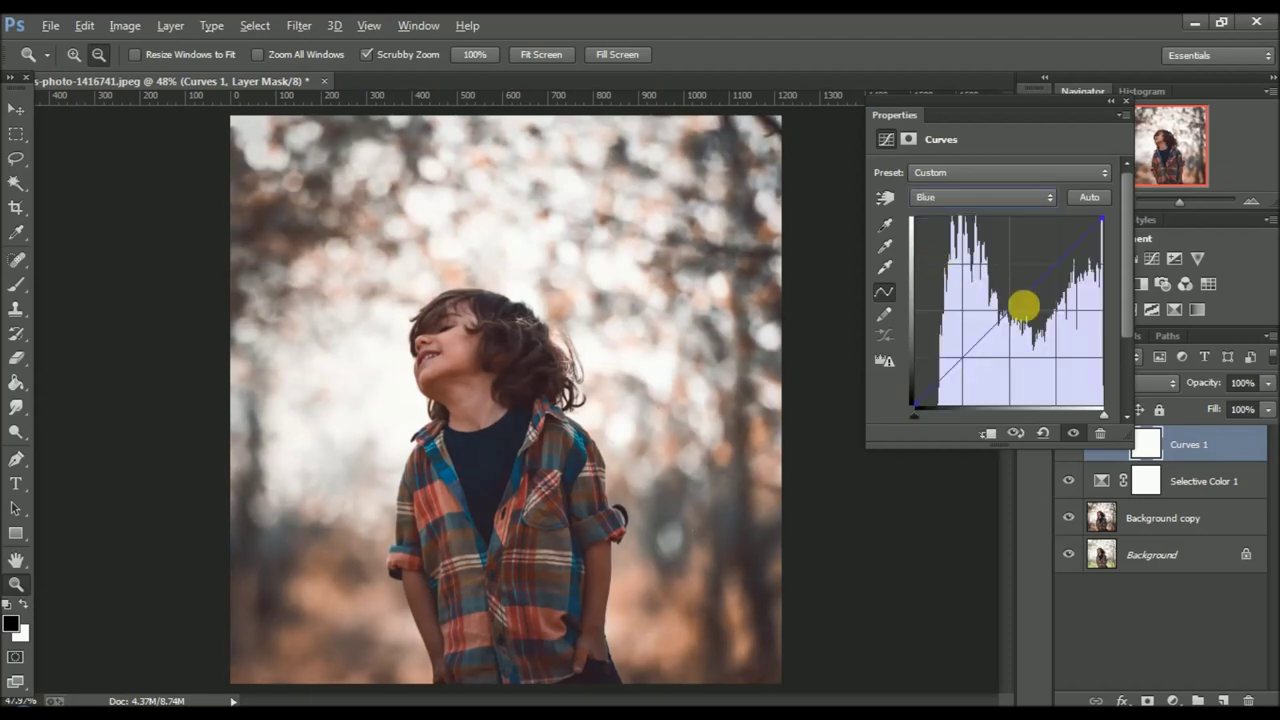
pyautogui.moveTo(1012, 312); pyautogui.dragTo(1015, 315)
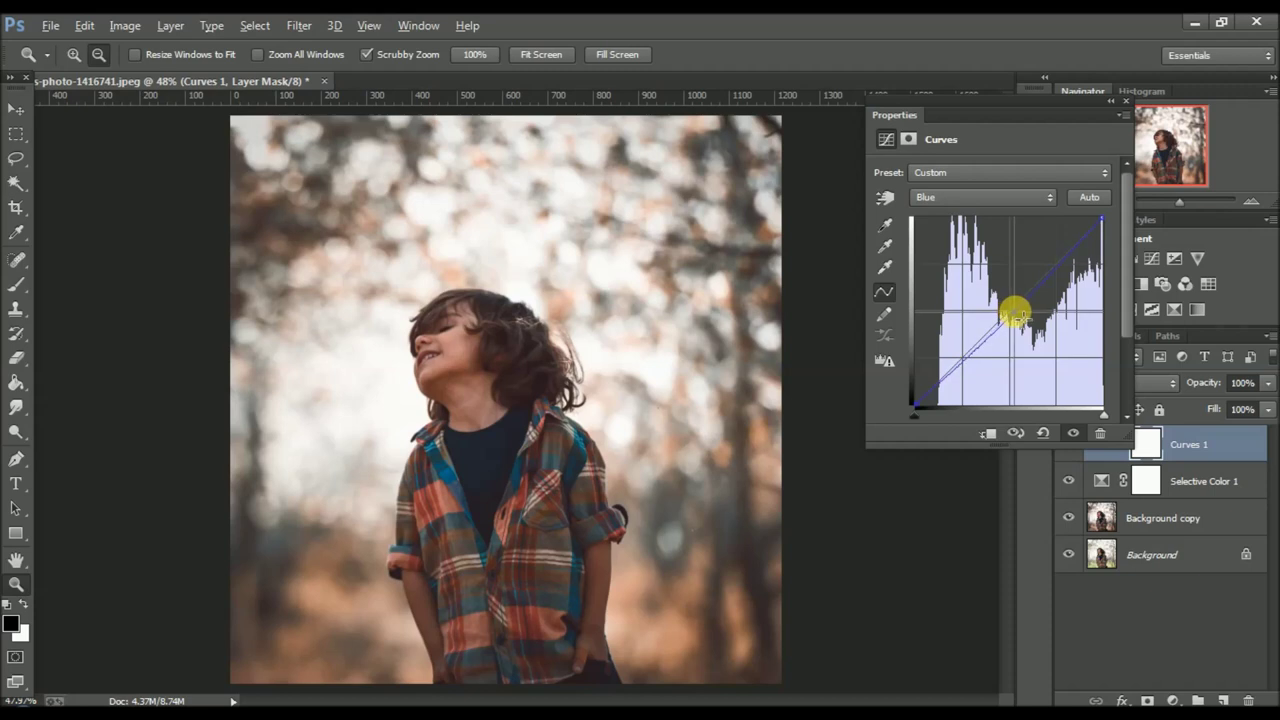
pyautogui.click(1126, 102)
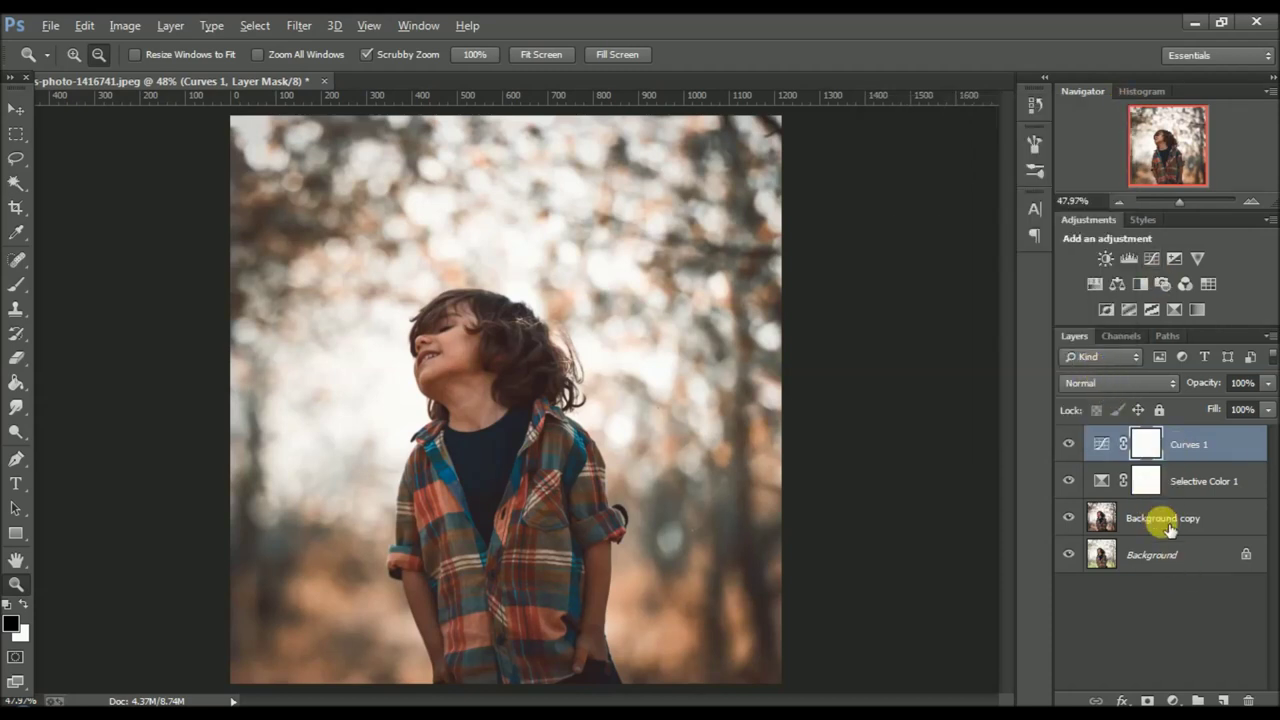
# Step: Merge Curves 1, Selective Color 1 and Background copy into one layer, then compare before/after
pyautogui.keyDown('shift'); pyautogui.click(1203, 490); pyautogui.keyUp('shift')
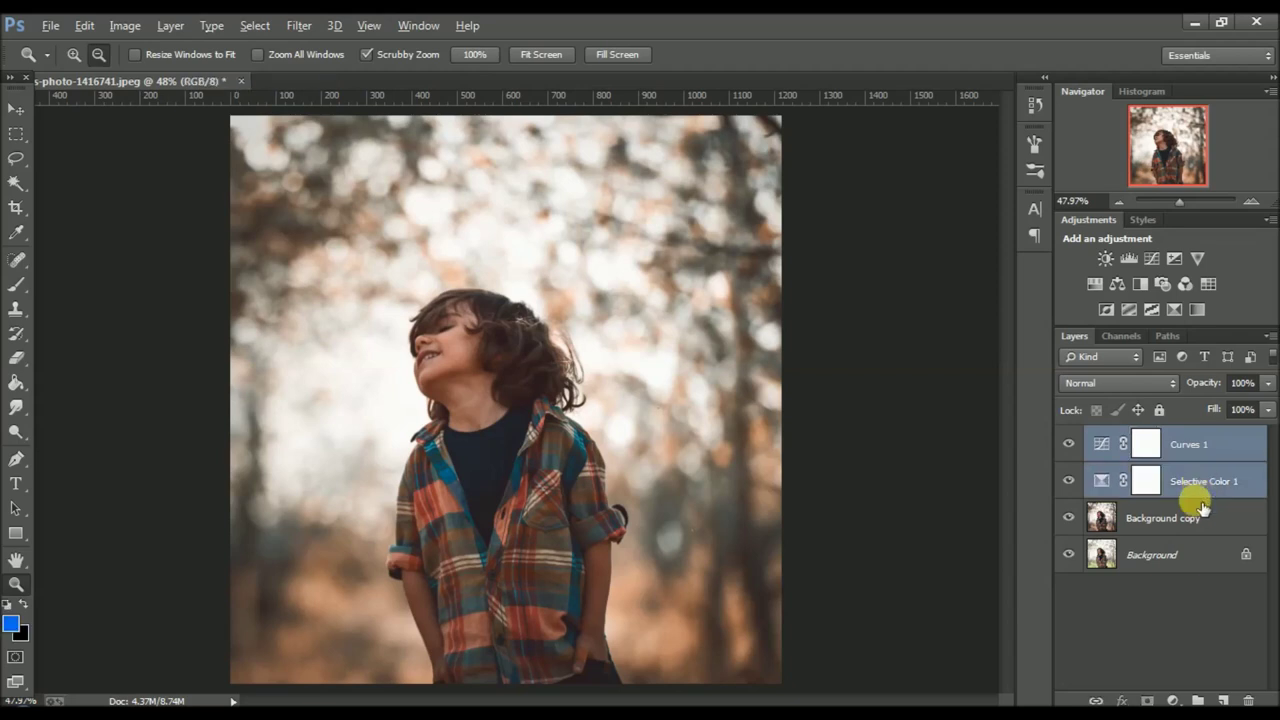
pyautogui.keyDown('shift'); pyautogui.click(1190, 518); pyautogui.keyUp('shift')
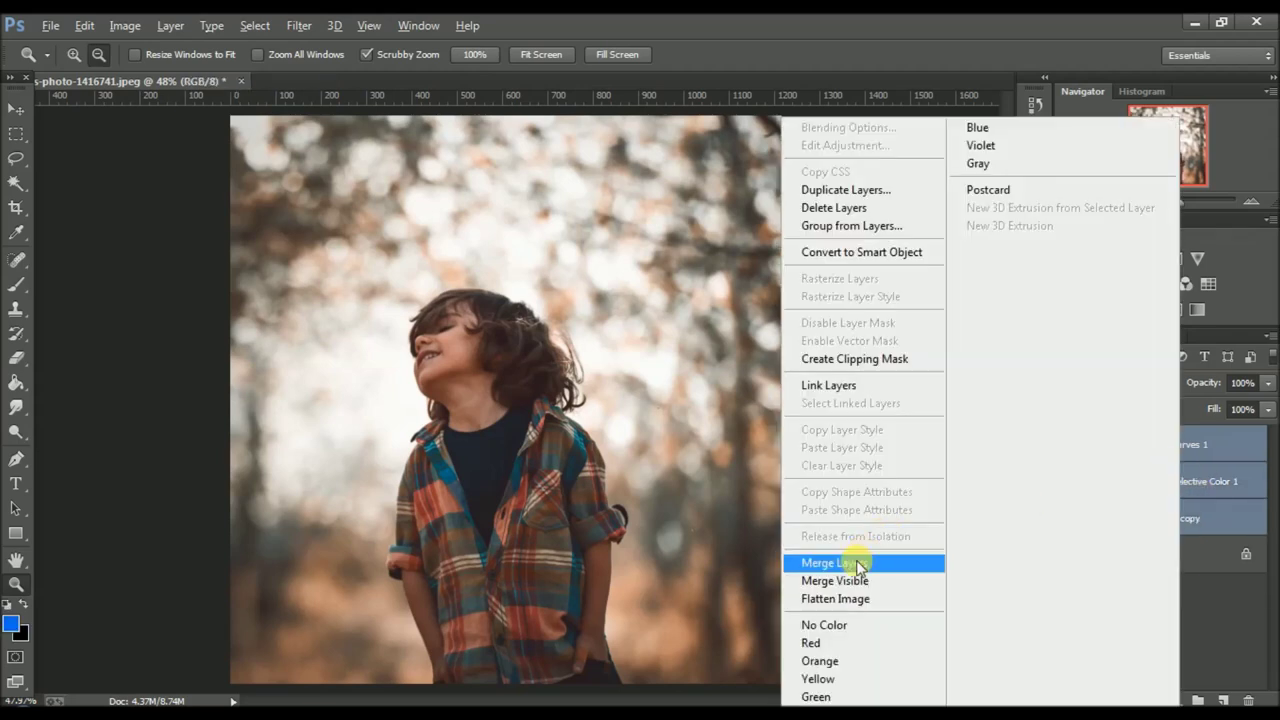
pyautogui.click(850, 562)
pyautogui.click(1079, 450)
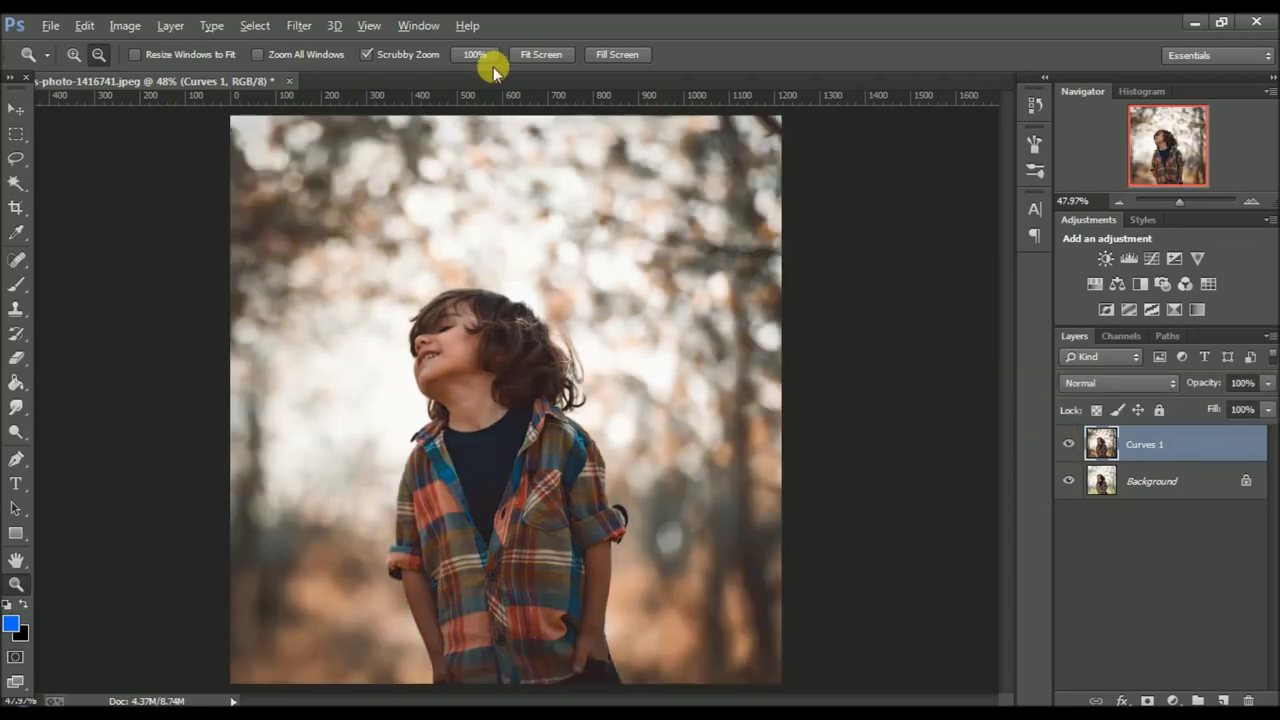
# Step: Run Camera Raw on the merged layer with Sharpening Amount 11 and Luminance noise reduction 4
pyautogui.click(299, 25)
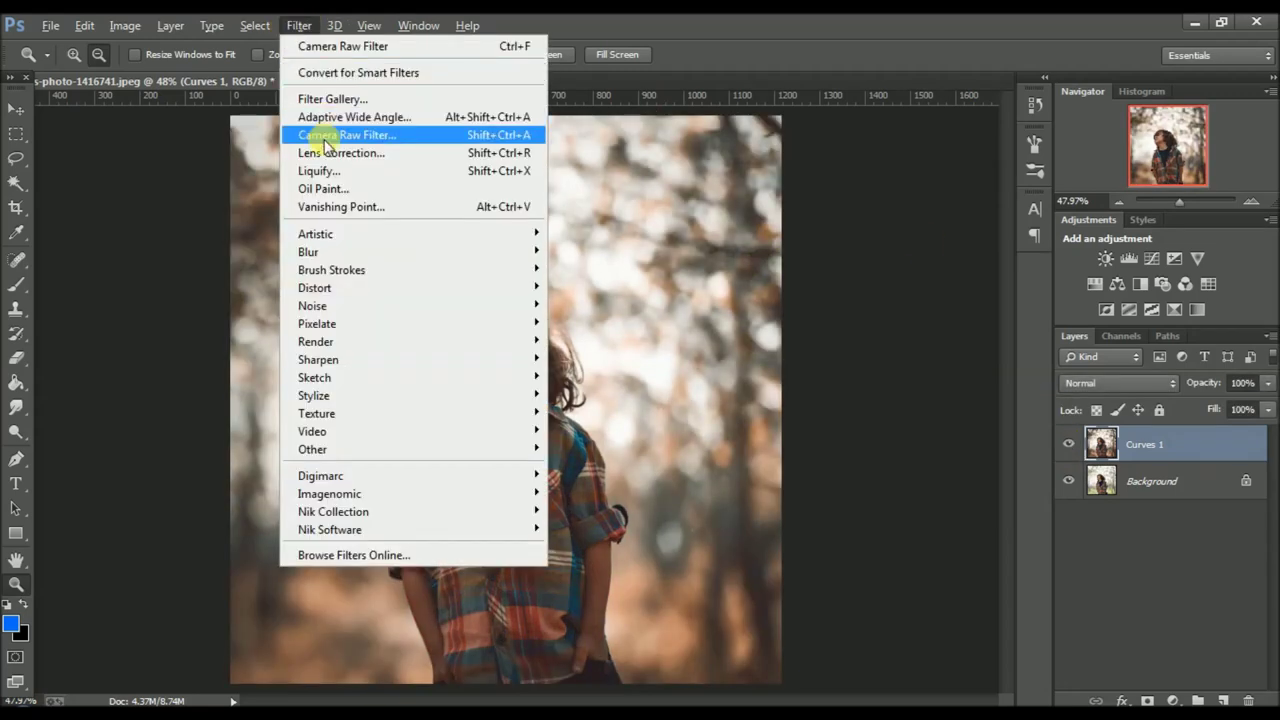
pyautogui.click(338, 134)
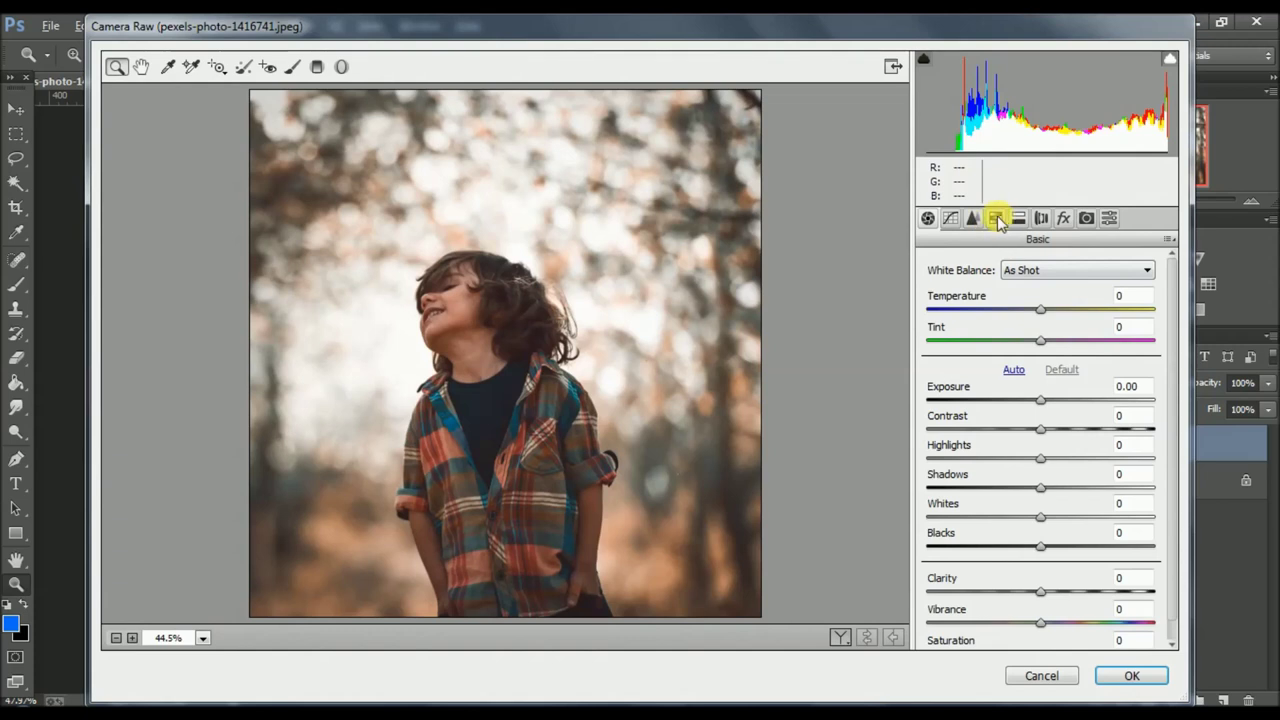
pyautogui.click(977, 219)
pyautogui.moveTo(934, 298); pyautogui.dragTo(940, 300)
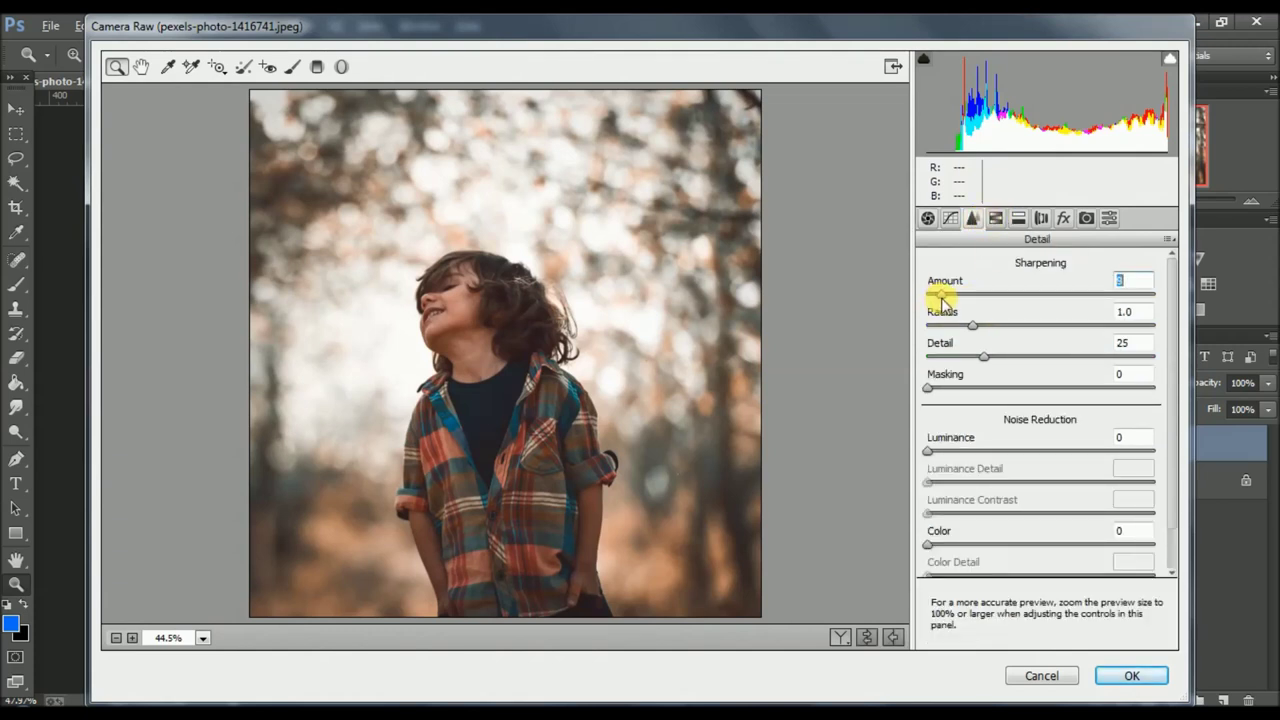
pyautogui.moveTo(930, 452); pyautogui.dragTo(935, 450)
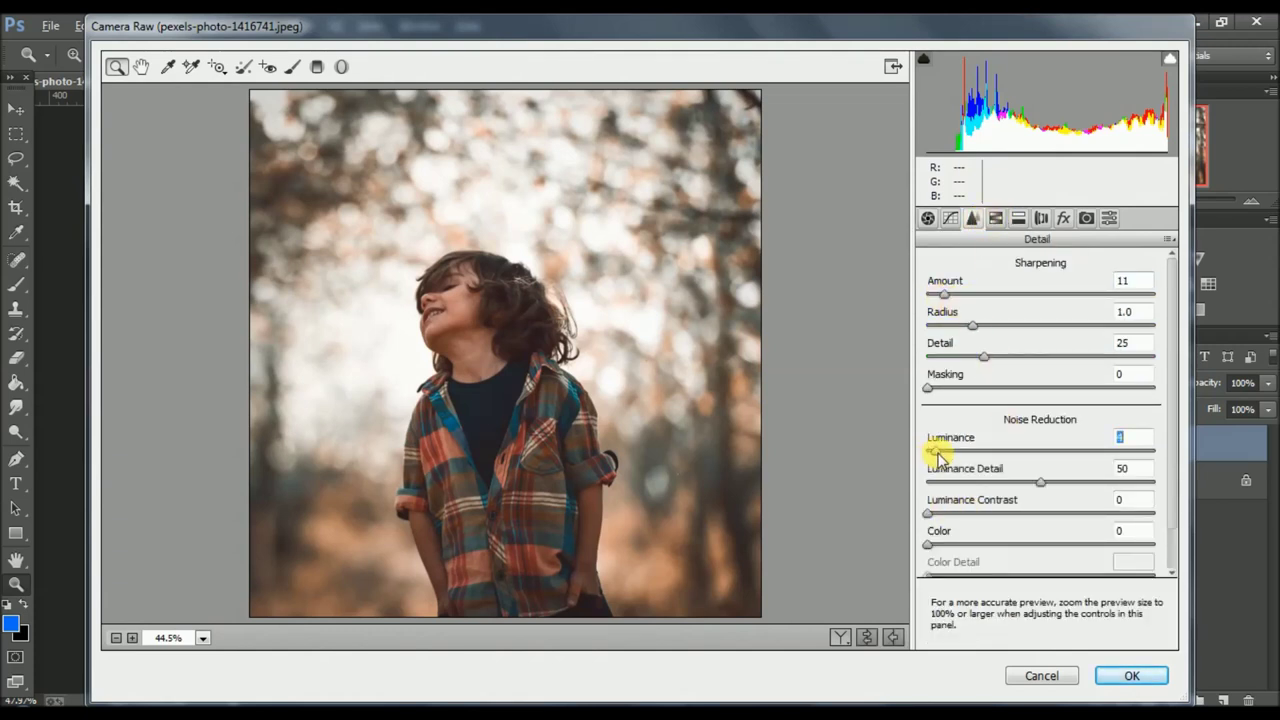
pyautogui.click(1128, 674)
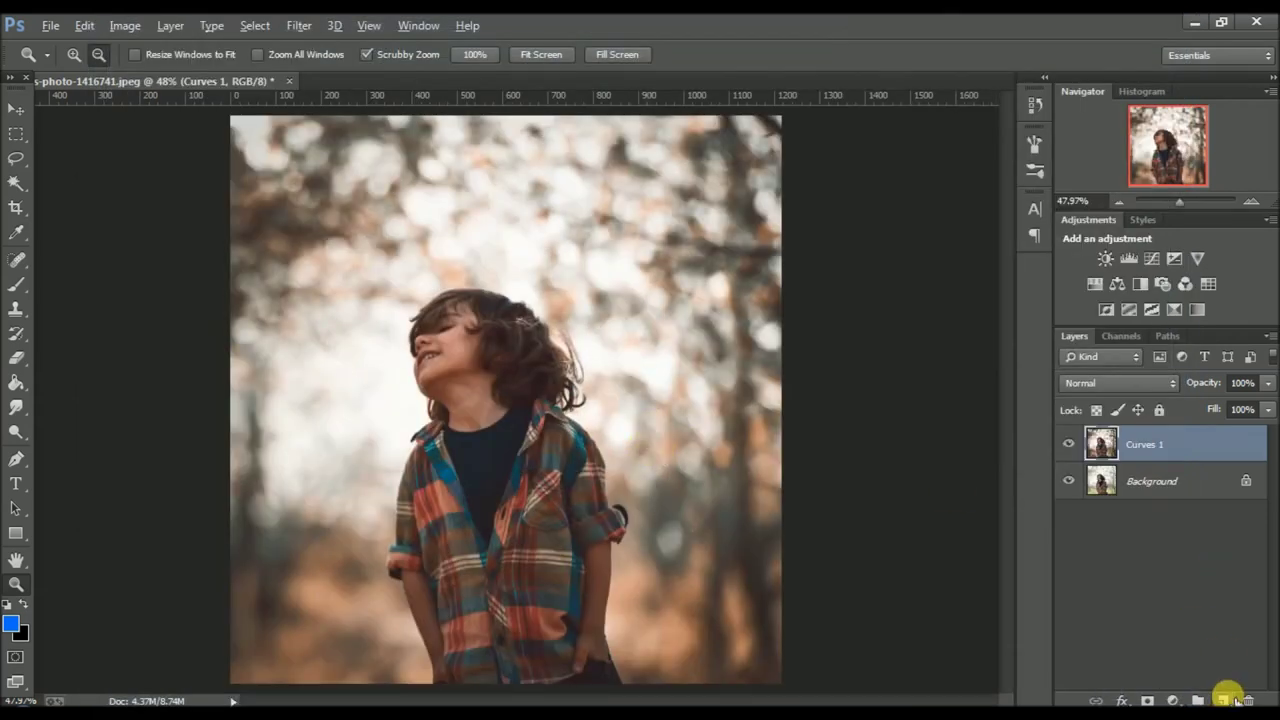
pyautogui.click(1222, 699)
# Step: Set the foreground colour to orange #f65c09
pyautogui.click(11, 622)
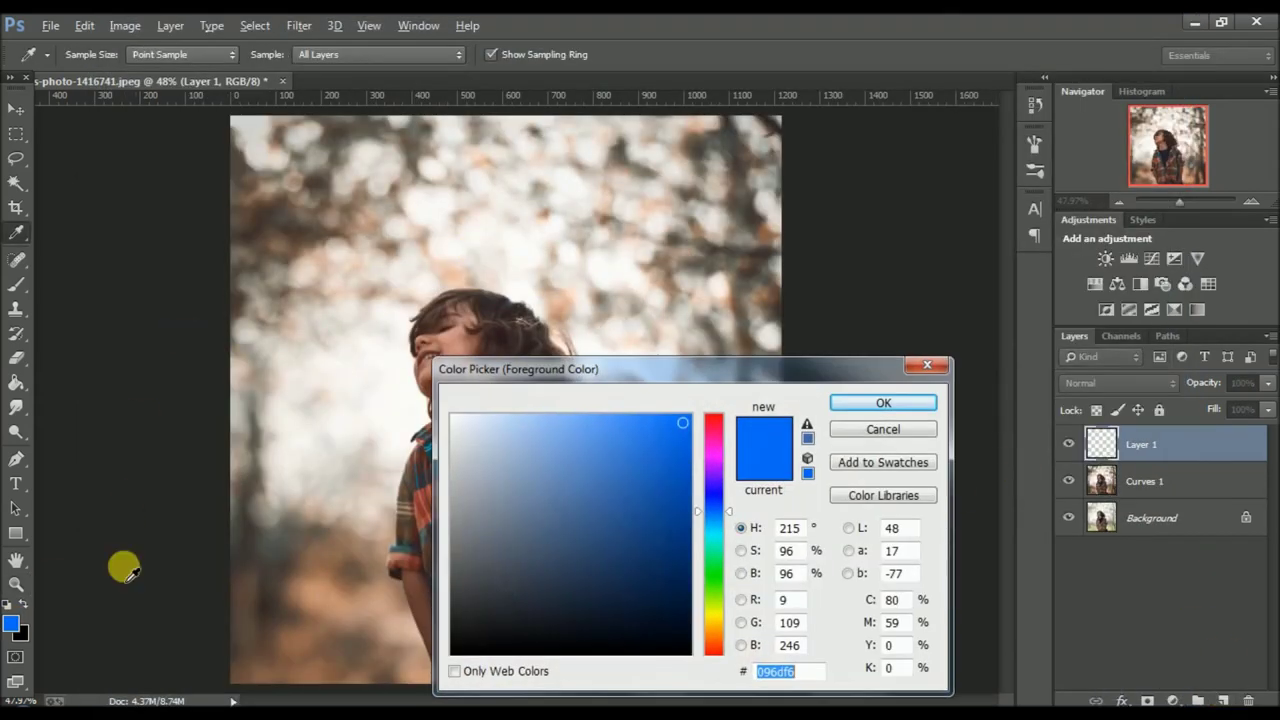
pyautogui.moveTo(714, 637); pyautogui.dragTo(714, 641)
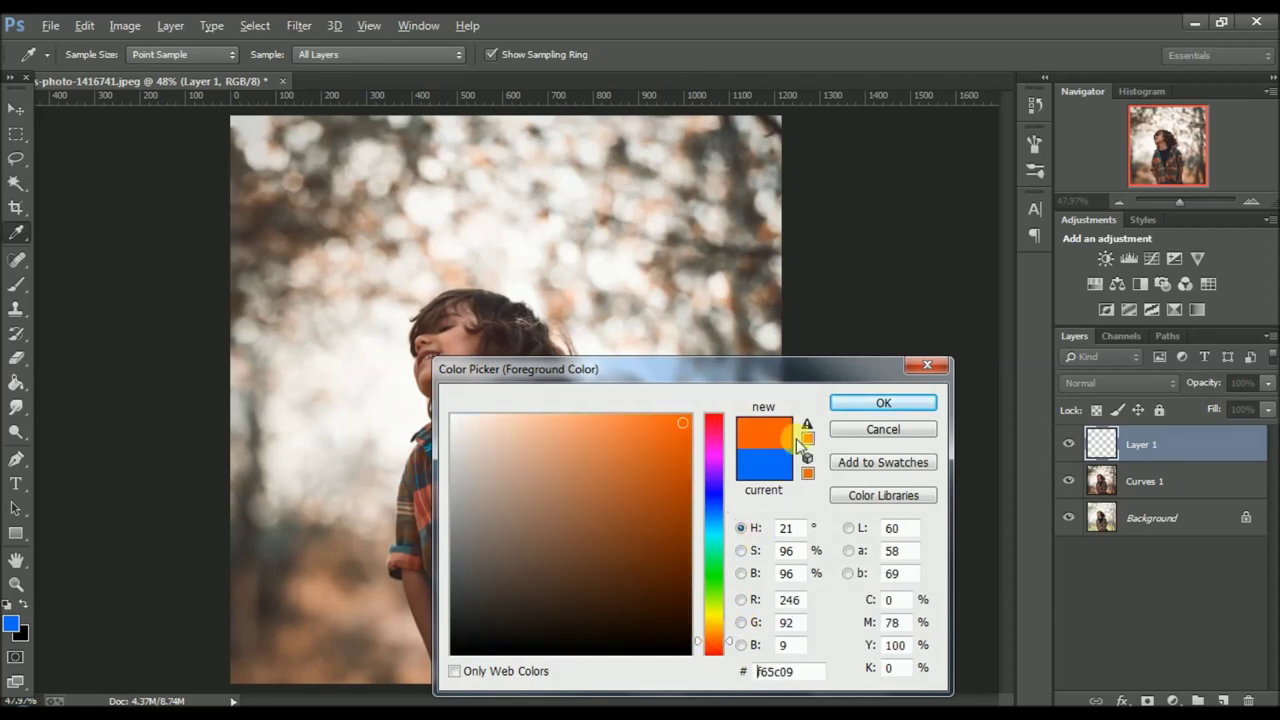
pyautogui.click(853, 404)
# Step: Paint one soft dot above the child's head with a 149 px, 0% hardness brush
pyautogui.click(15, 287)
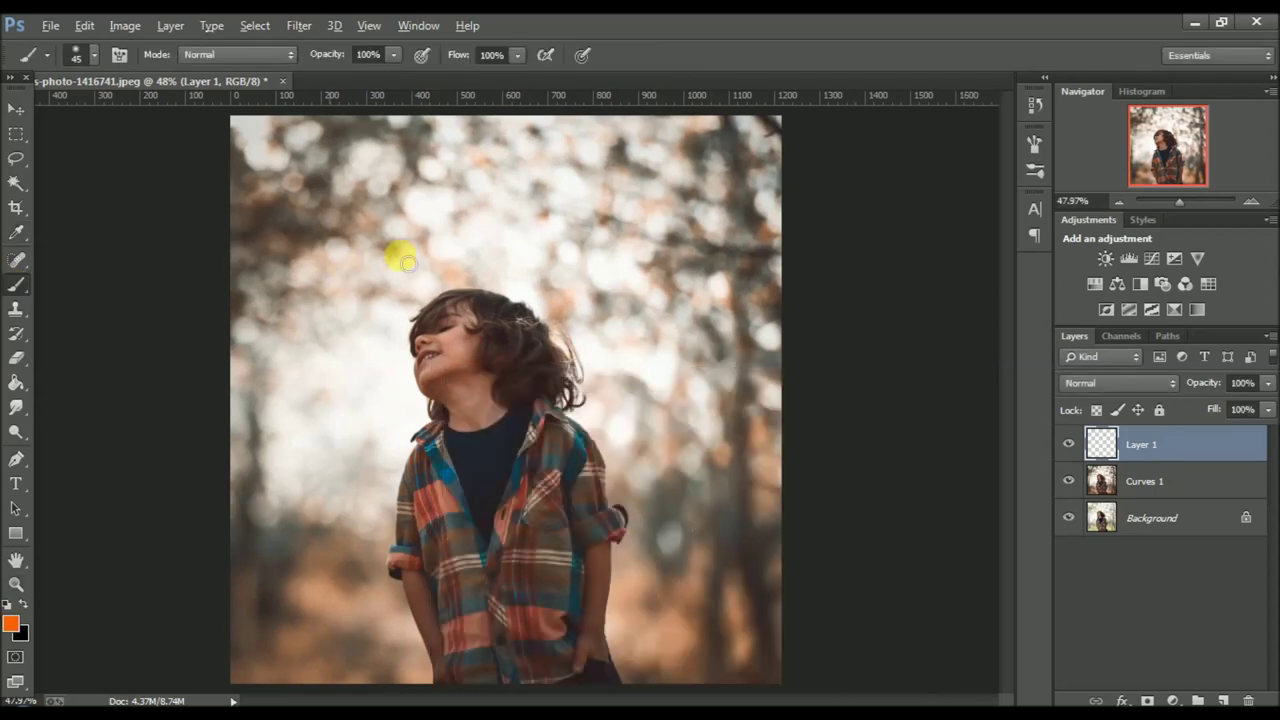
pyautogui.rightClick(655, 249)
pyautogui.moveTo(814, 294); pyautogui.dragTo(820, 302)
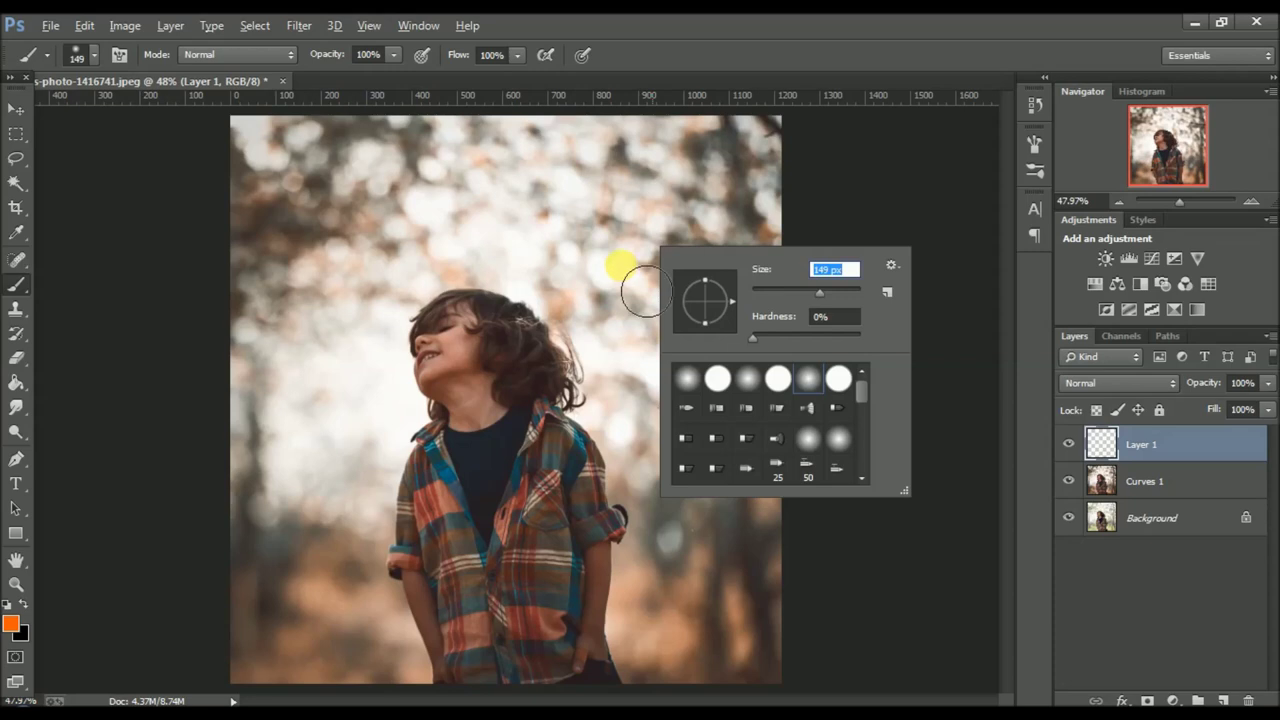
pyautogui.click(620, 263)
# Step: Set Layer 1's blend mode to Screen
pyautogui.click(1094, 382)
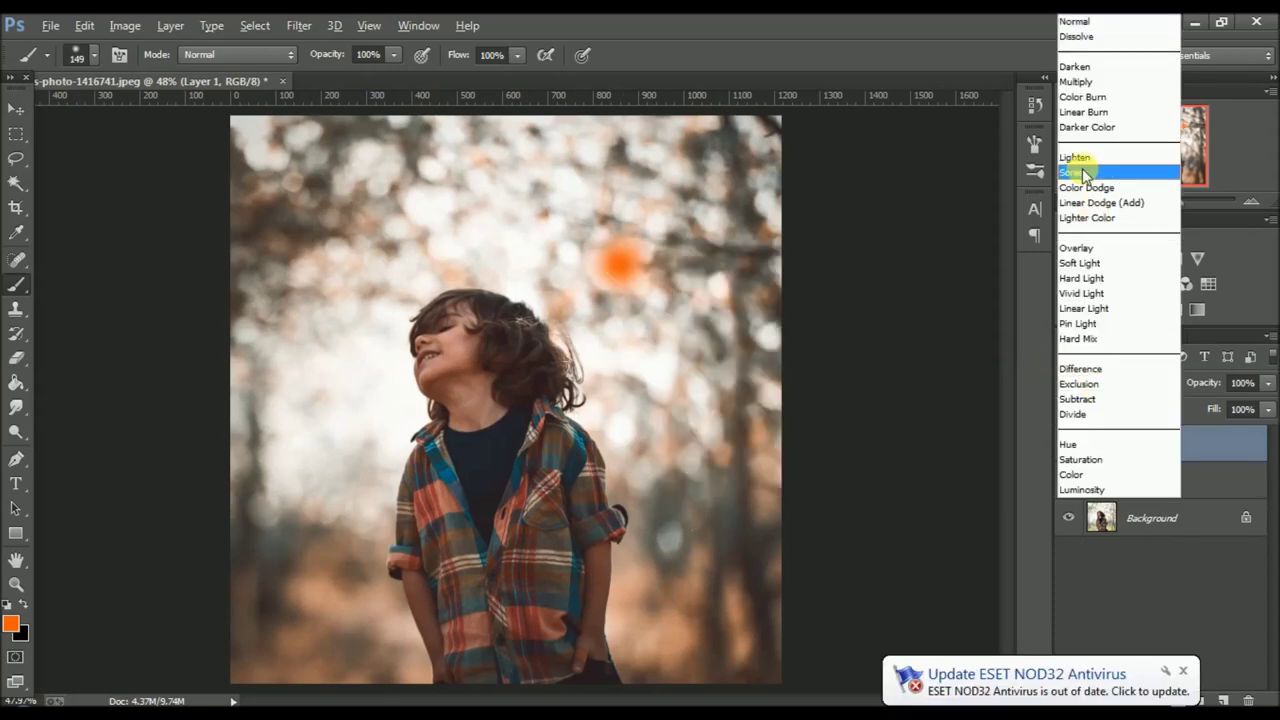
pyautogui.click(1076, 173)
pyautogui.click(14, 112)
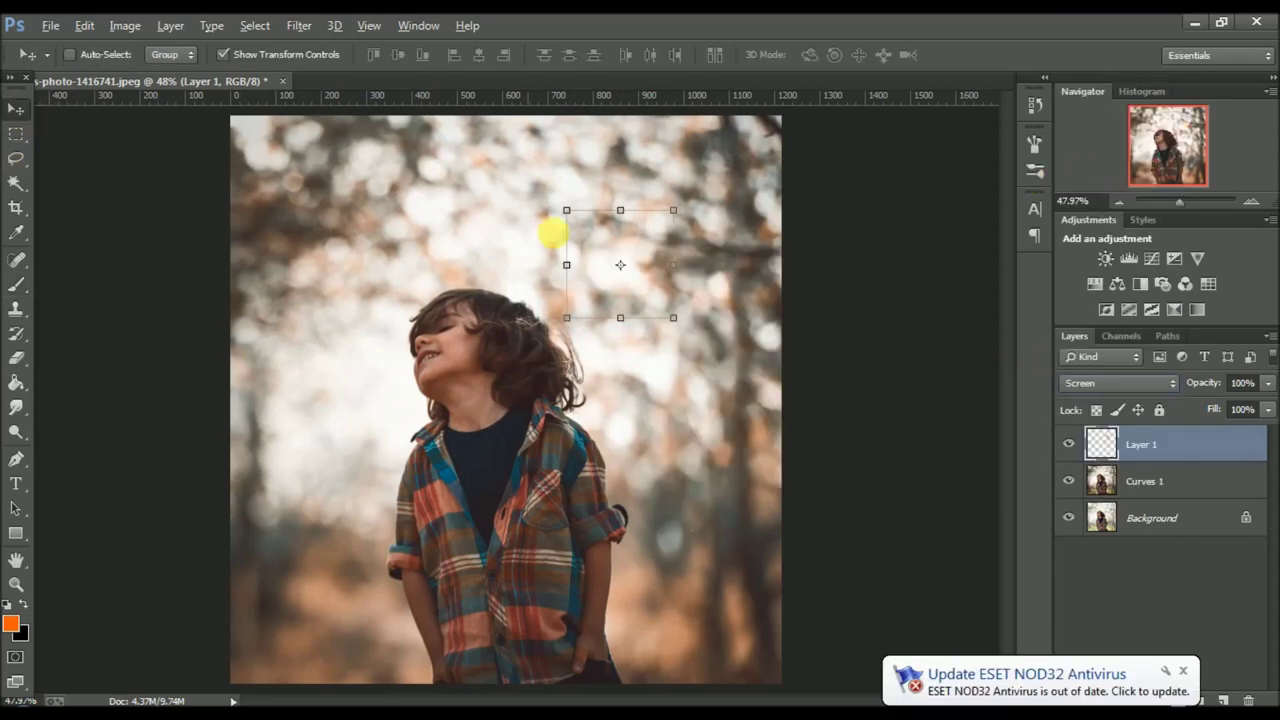
# Step: Enlarge the orange glow and move it down toward the face
pyautogui.moveTo(566, 318); pyautogui.dragTo(409, 471)
pyautogui.moveTo(581, 320); pyautogui.dragTo(636, 363)
pyautogui.moveTo(733, 258); pyautogui.dragTo(752, 207)
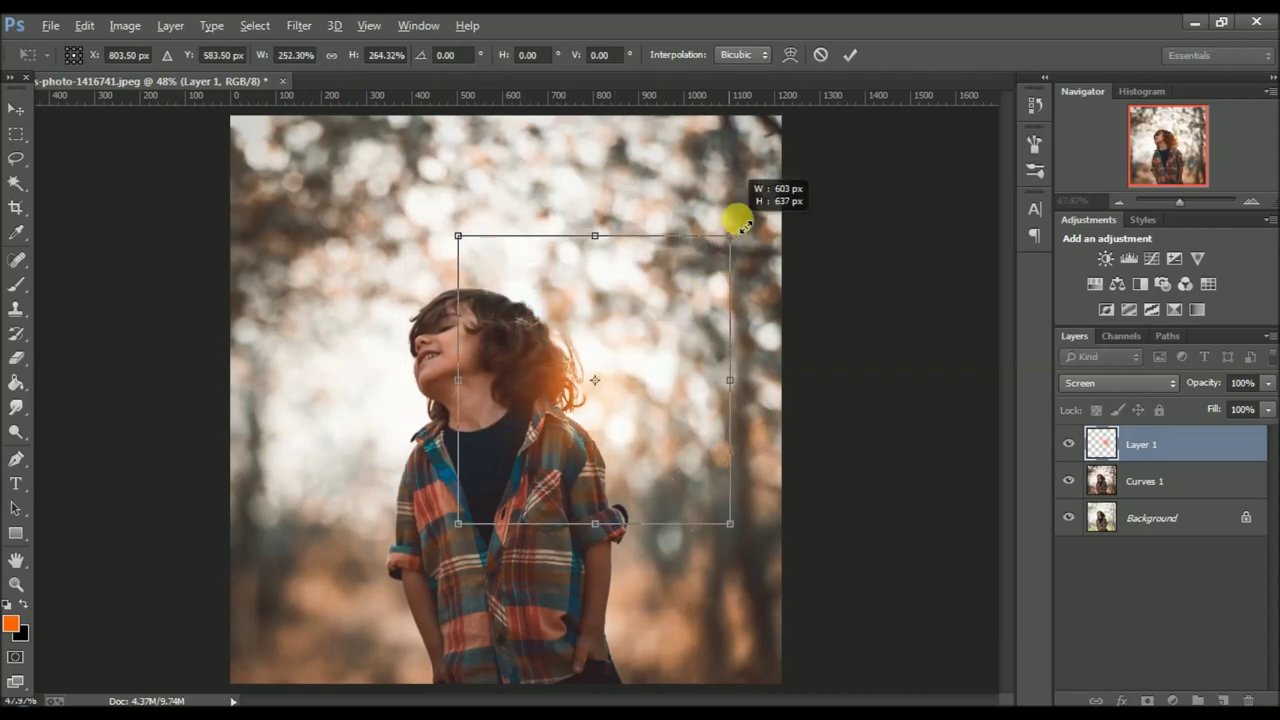
pyautogui.click(847, 55)
# Step: Soften the glow with a Gaussian Blur of radius 3.1
pyautogui.click(299, 25)
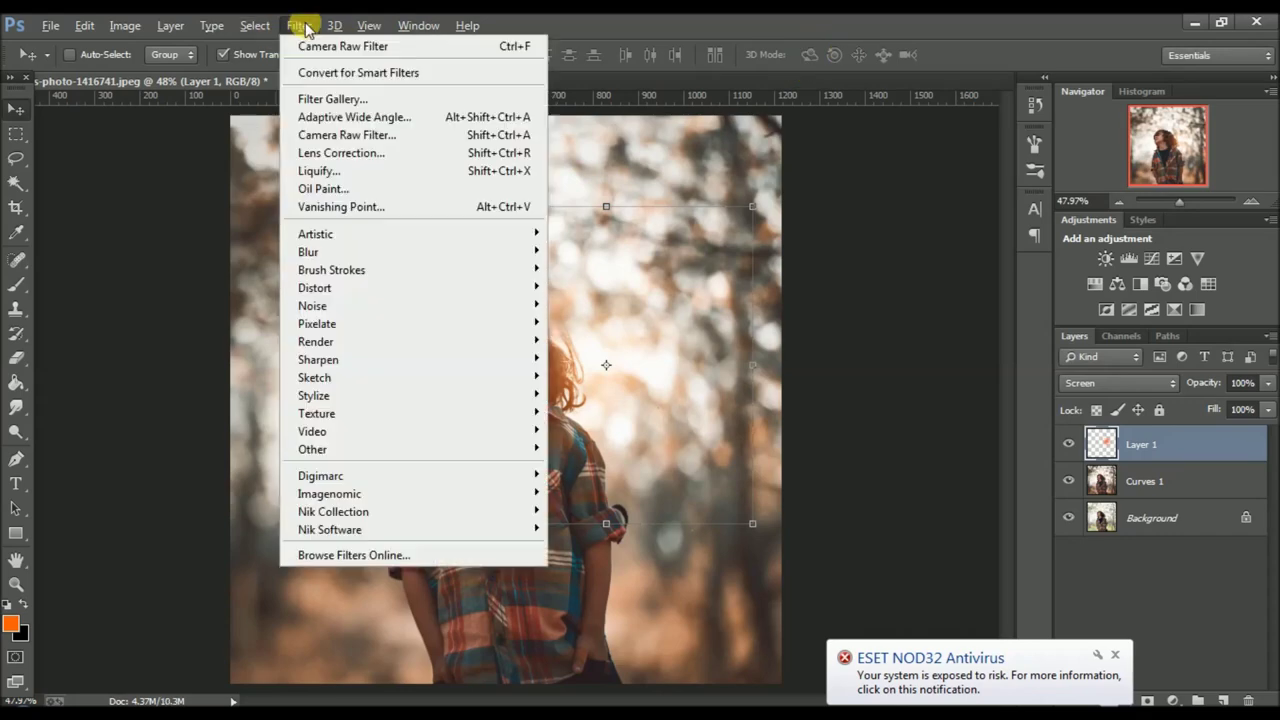
pyautogui.moveTo(308, 251)
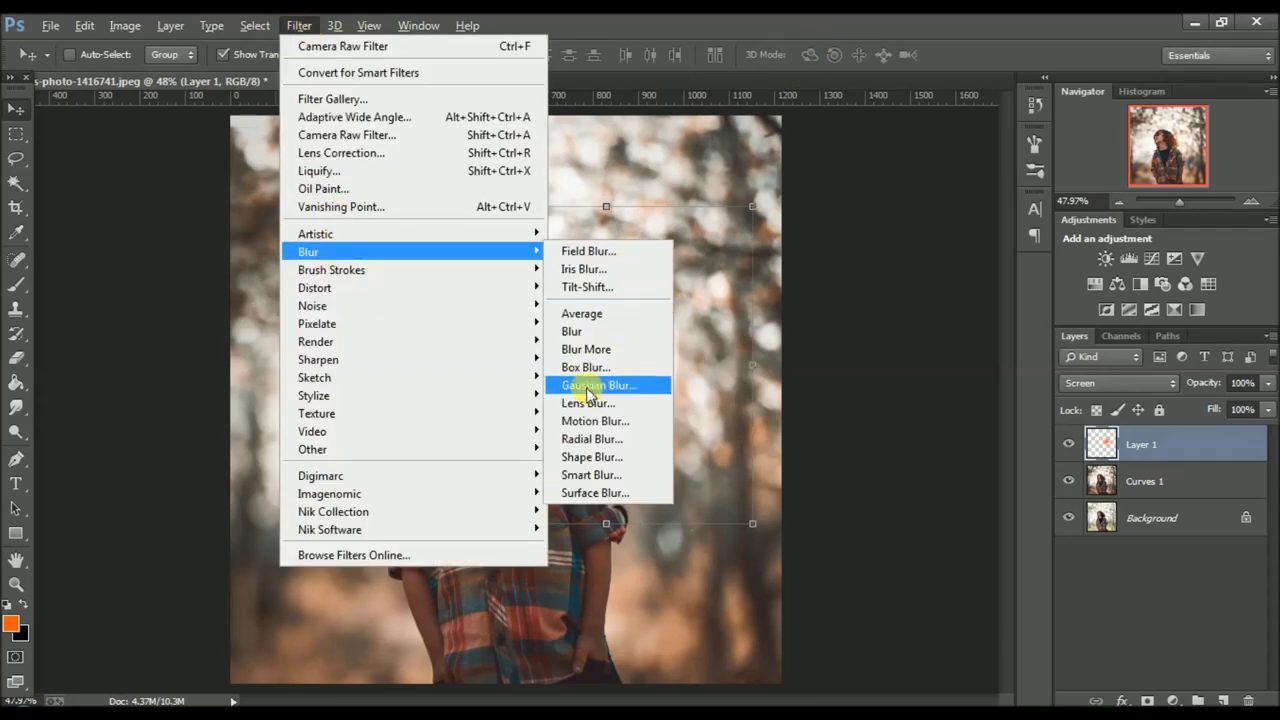
pyautogui.click(590, 386)
pyautogui.click(848, 422)
pyautogui.click(1059, 172)
# Step: Reposition the glow beside the child's face and scale it up to about 111%
pyautogui.press('v')
pyautogui.moveTo(652, 302); pyautogui.dragTo(623, 344)
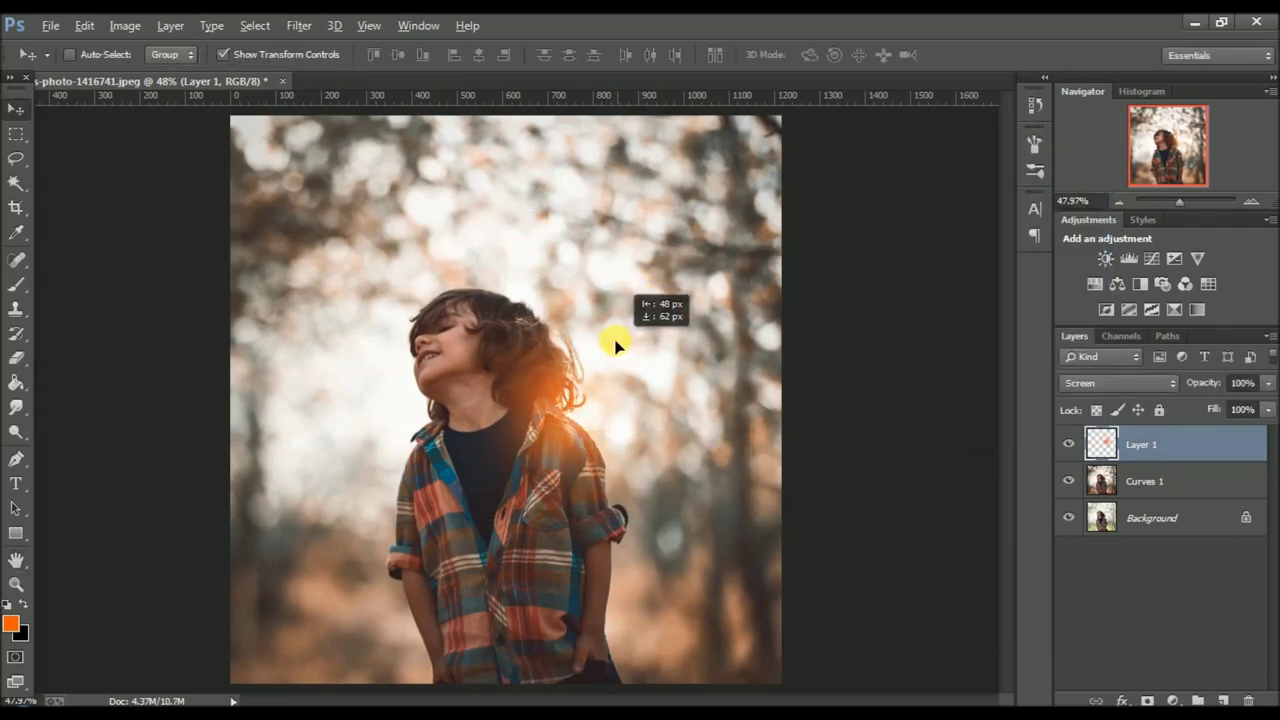
pyautogui.moveTo(623, 344); pyautogui.dragTo(620, 347)
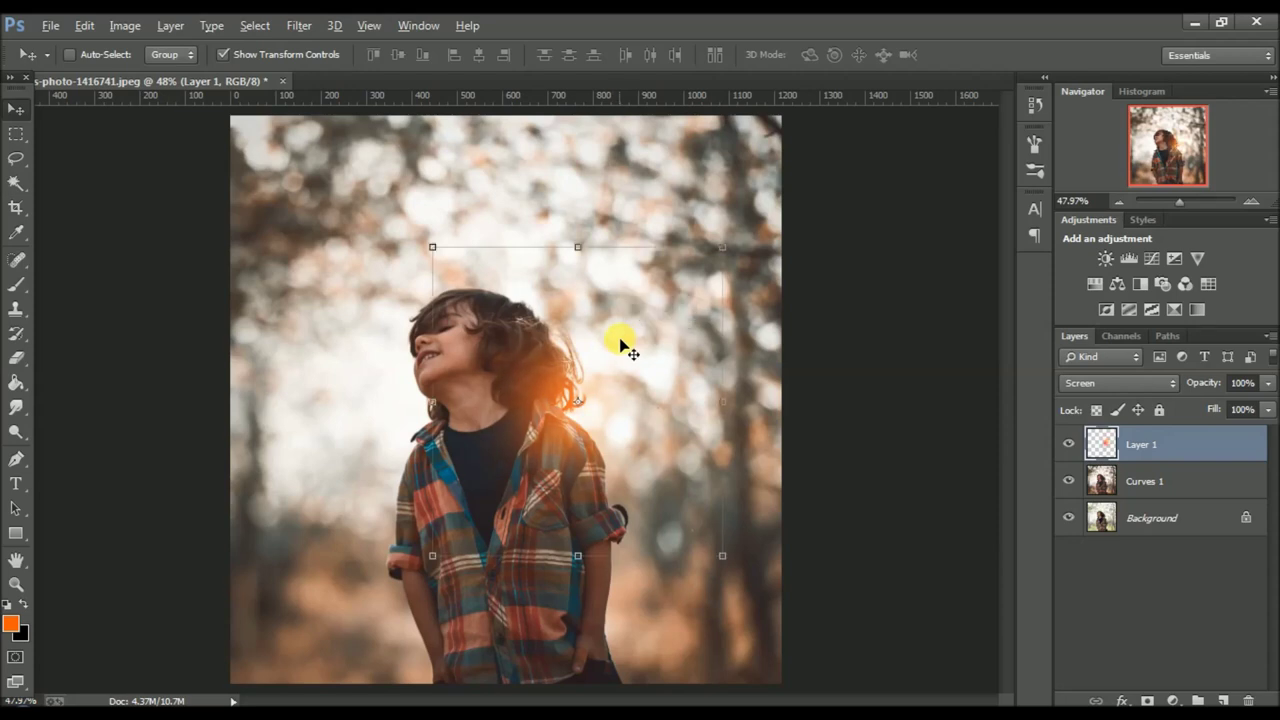
pyautogui.moveTo(588, 393); pyautogui.dragTo(586, 389)
pyautogui.moveTo(721, 247); pyautogui.dragTo(757, 209)
pyautogui.moveTo(594, 357)
pyautogui.mouseDown()
pyautogui.moveTo(598, 392)
pyautogui.moveTo(586, 366)
pyautogui.mouseUp()
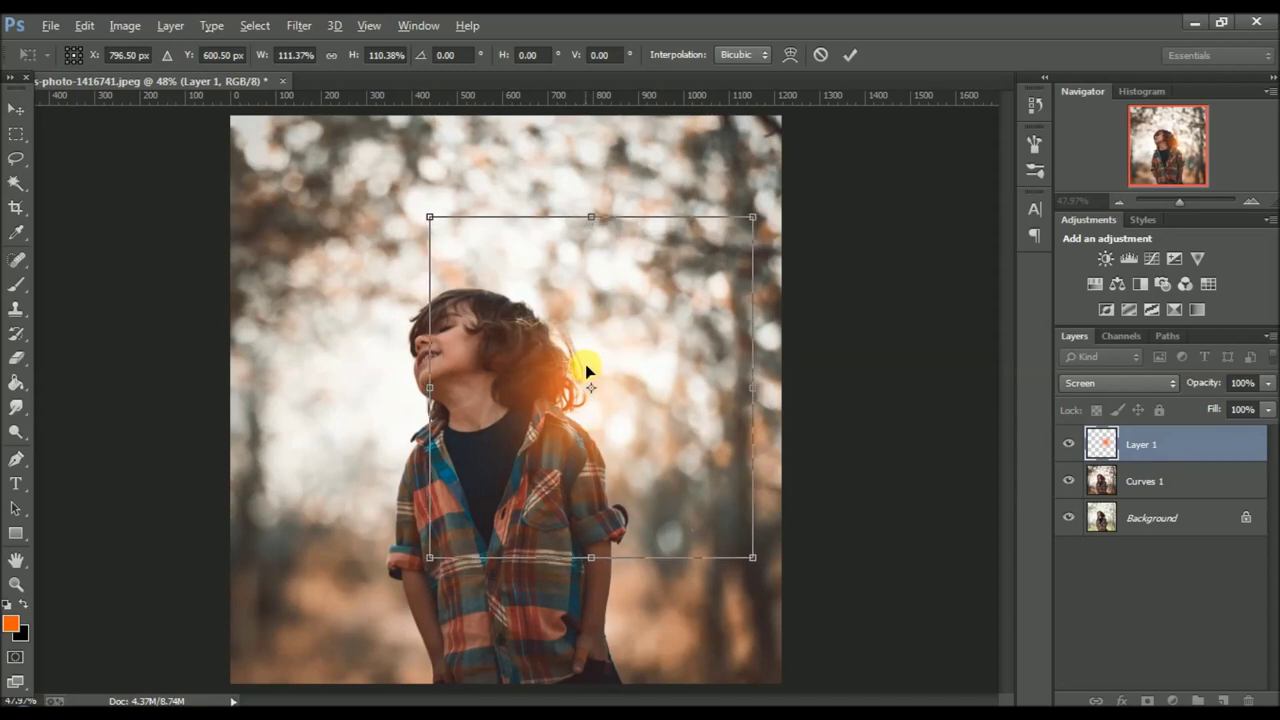
pyautogui.click(850, 54)
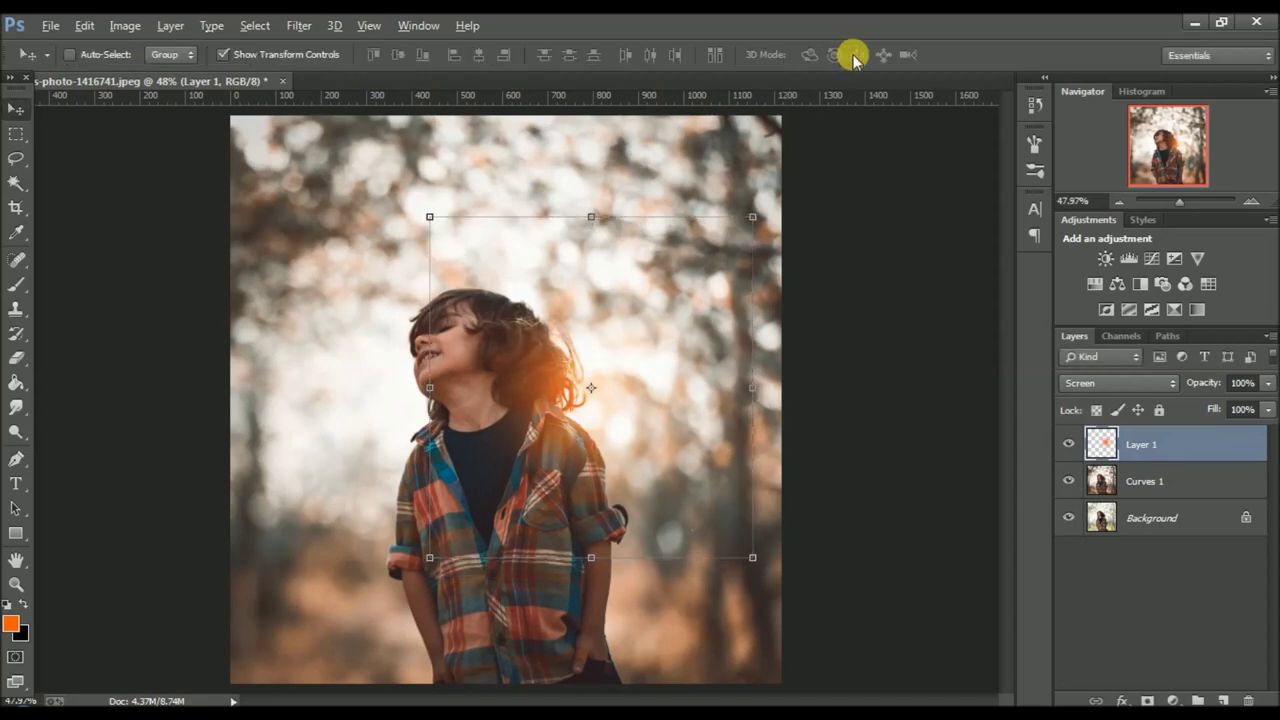
# Step: In Camera Raw on Curves 1, add a -10 vignette and warm Temperature to +3
pyautogui.click(1160, 485)
pyautogui.click(299, 25)
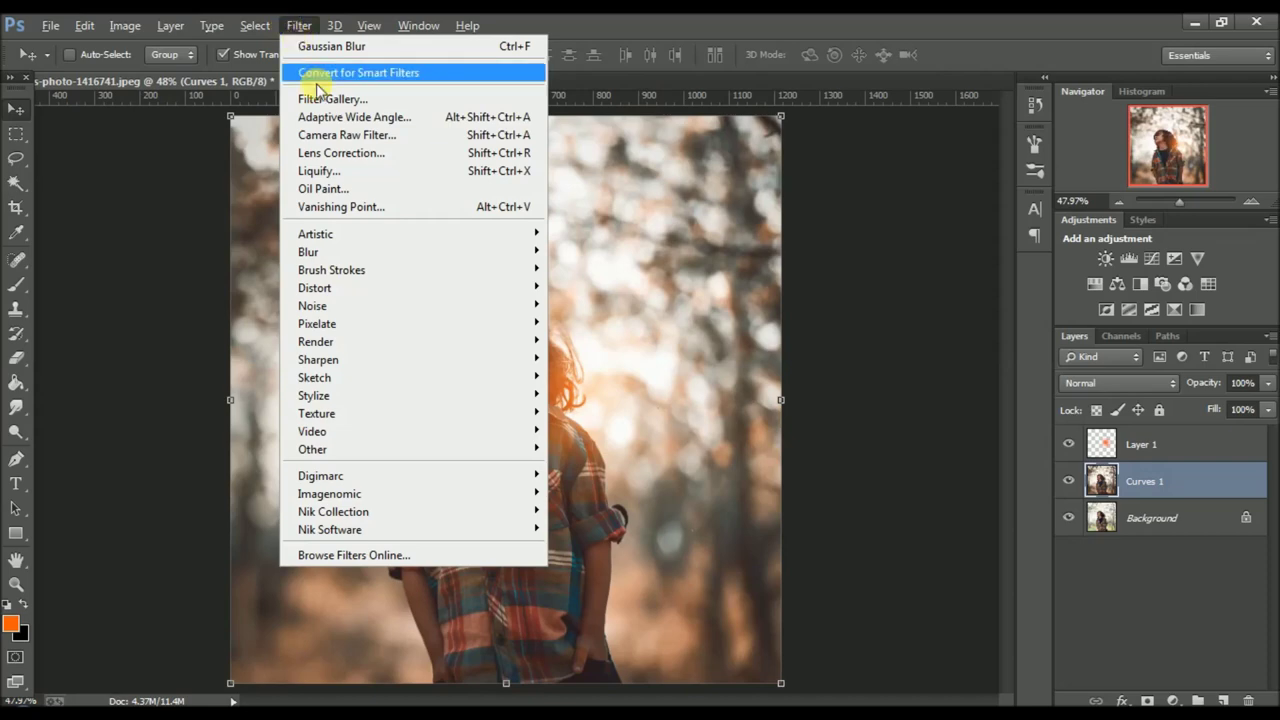
pyautogui.click(330, 134)
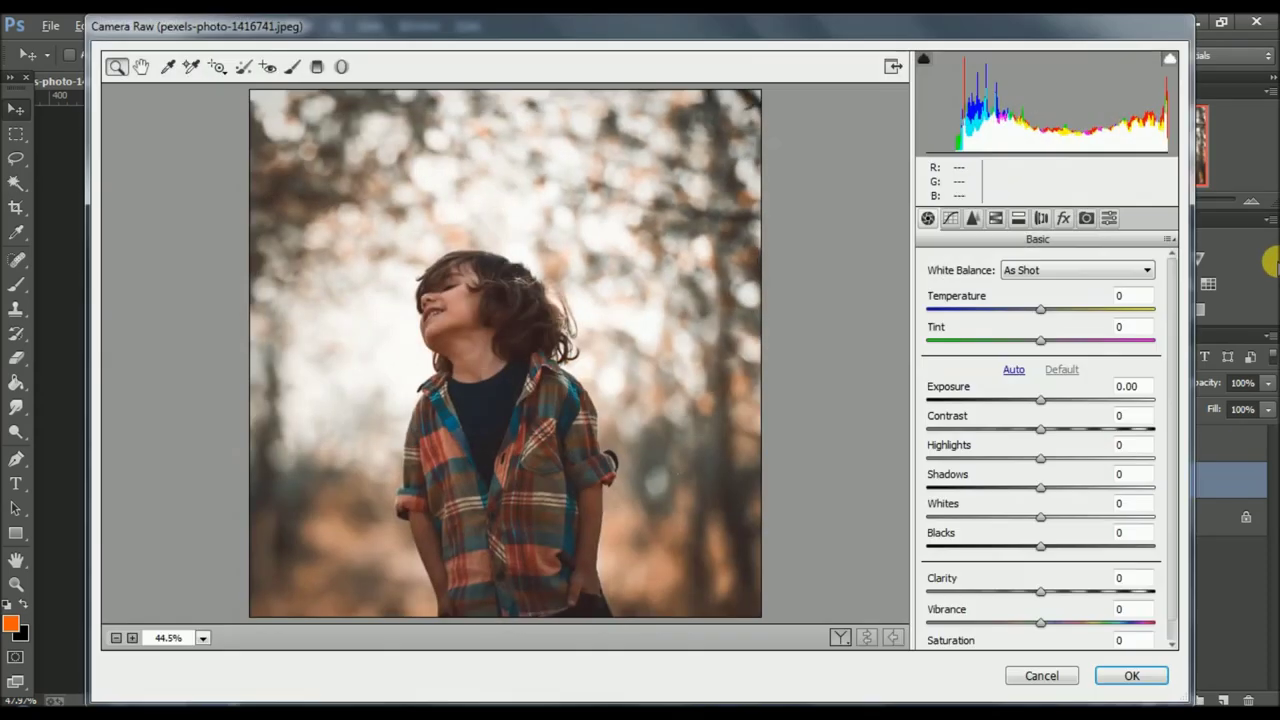
pyautogui.click(1063, 220)
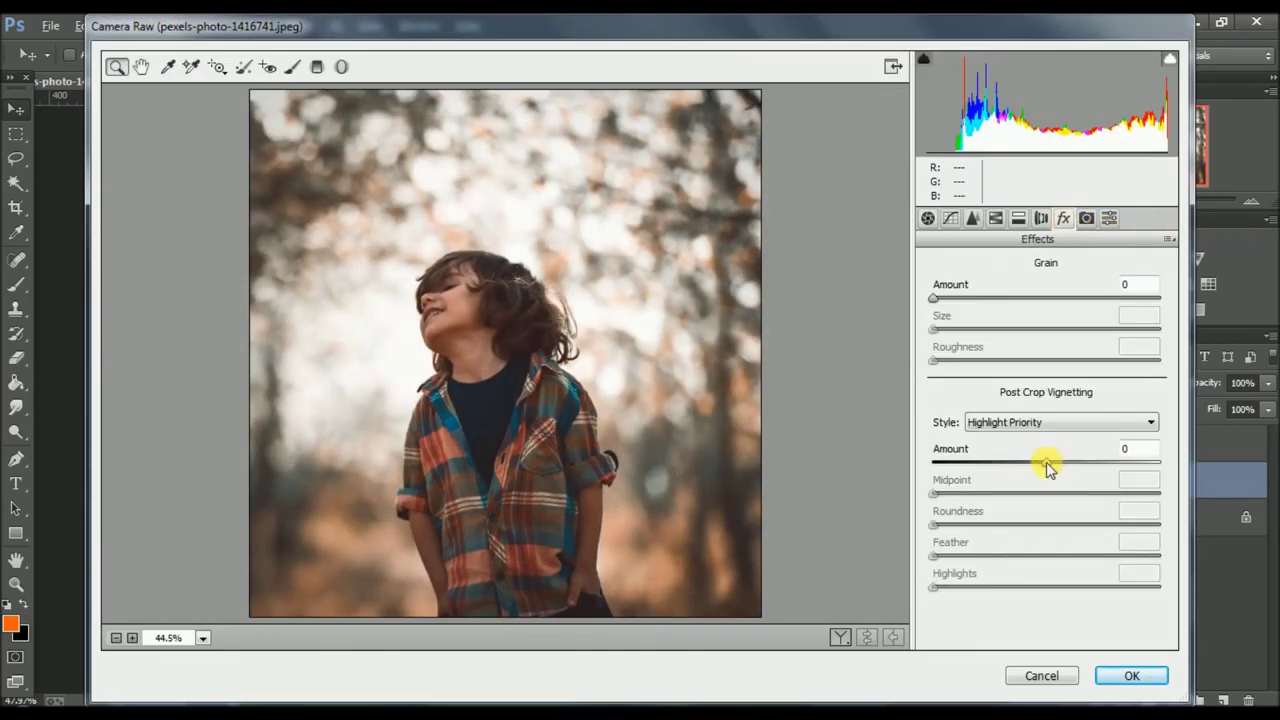
pyautogui.moveTo(1047, 468); pyautogui.dragTo(1036, 470)
pyautogui.click(929, 220)
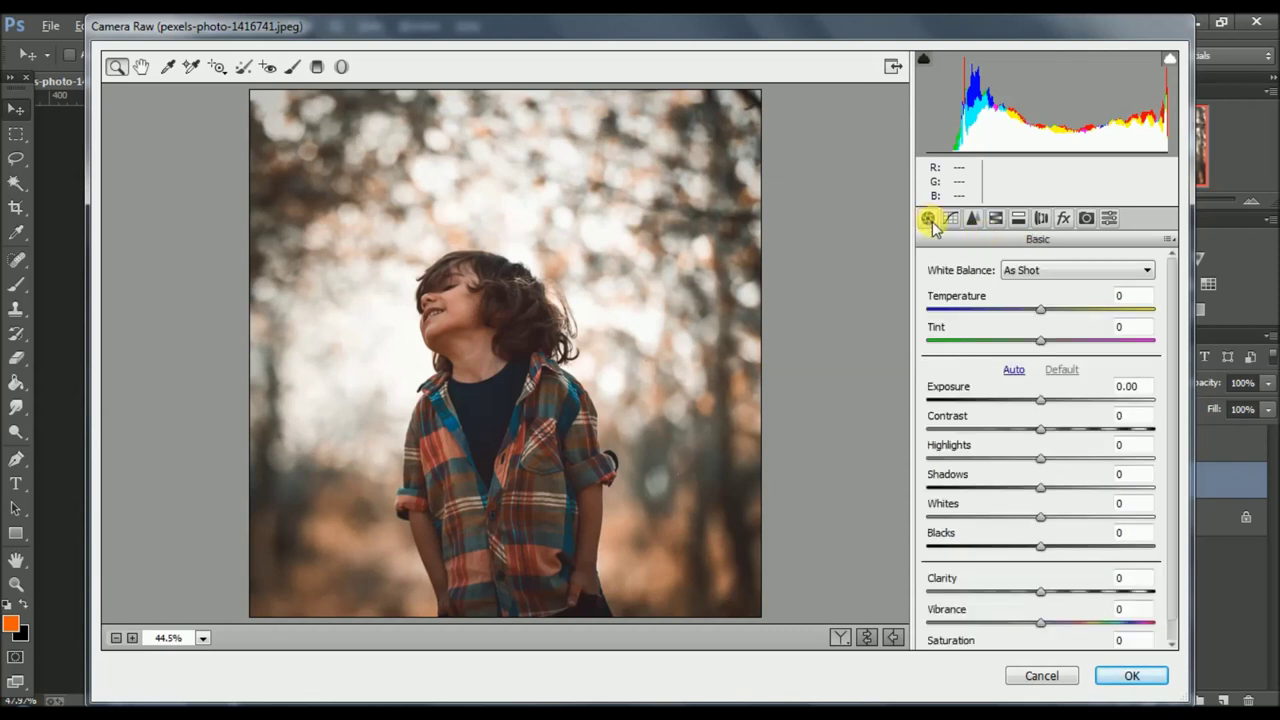
pyautogui.moveTo(1043, 313); pyautogui.dragTo(1046, 314)
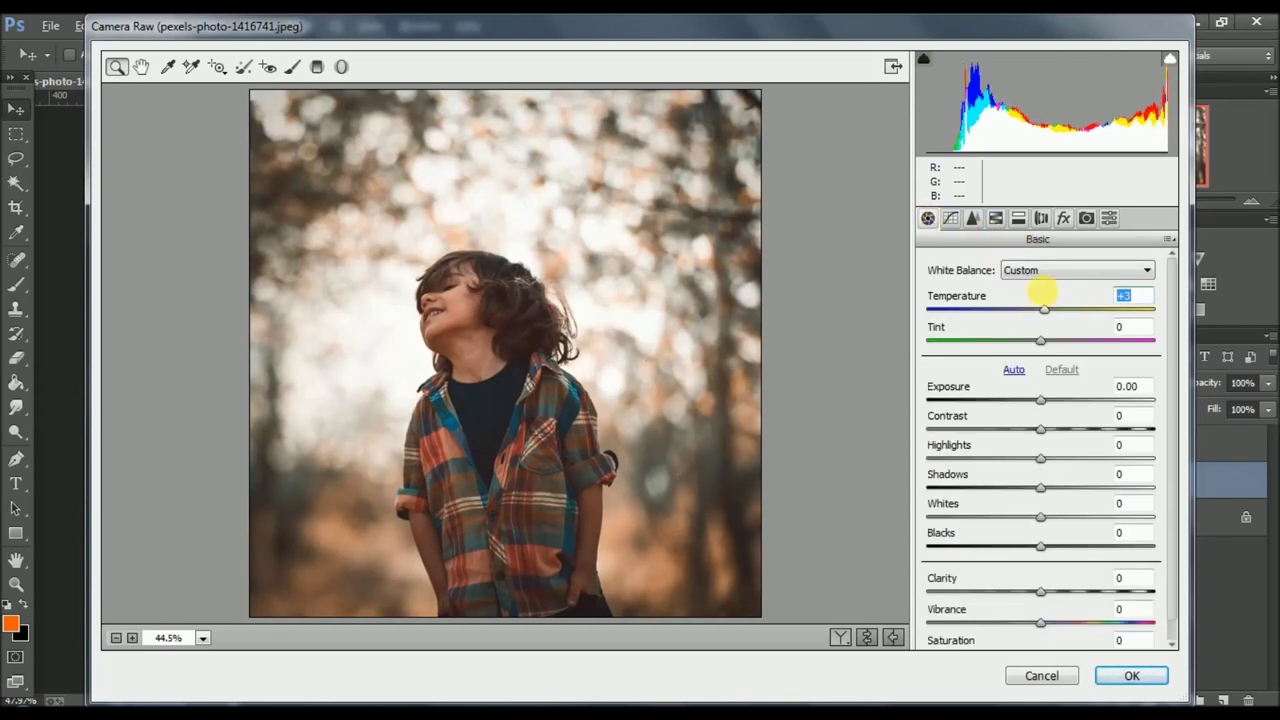
# Step: Lift the shadows on the tone curve and darken the midtones slightly
pyautogui.click(950, 220)
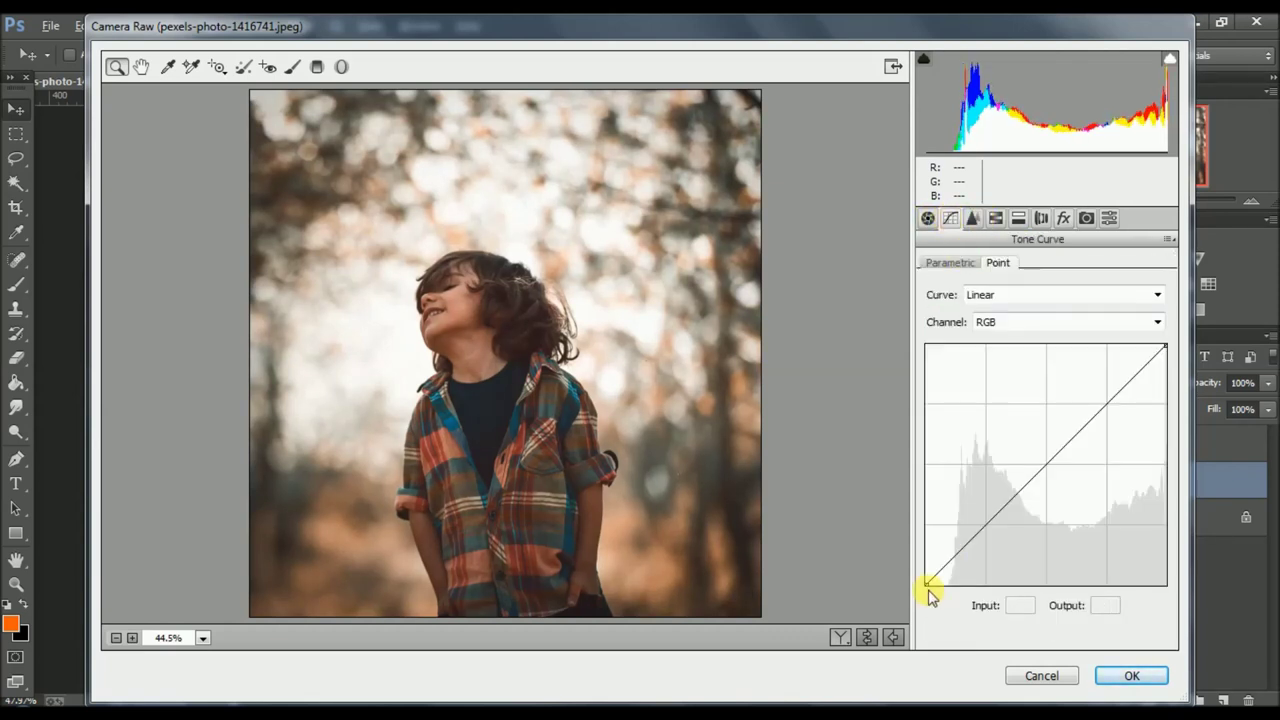
pyautogui.moveTo(927, 585); pyautogui.dragTo(927, 576)
pyautogui.moveTo(1037, 469); pyautogui.dragTo(1041, 476)
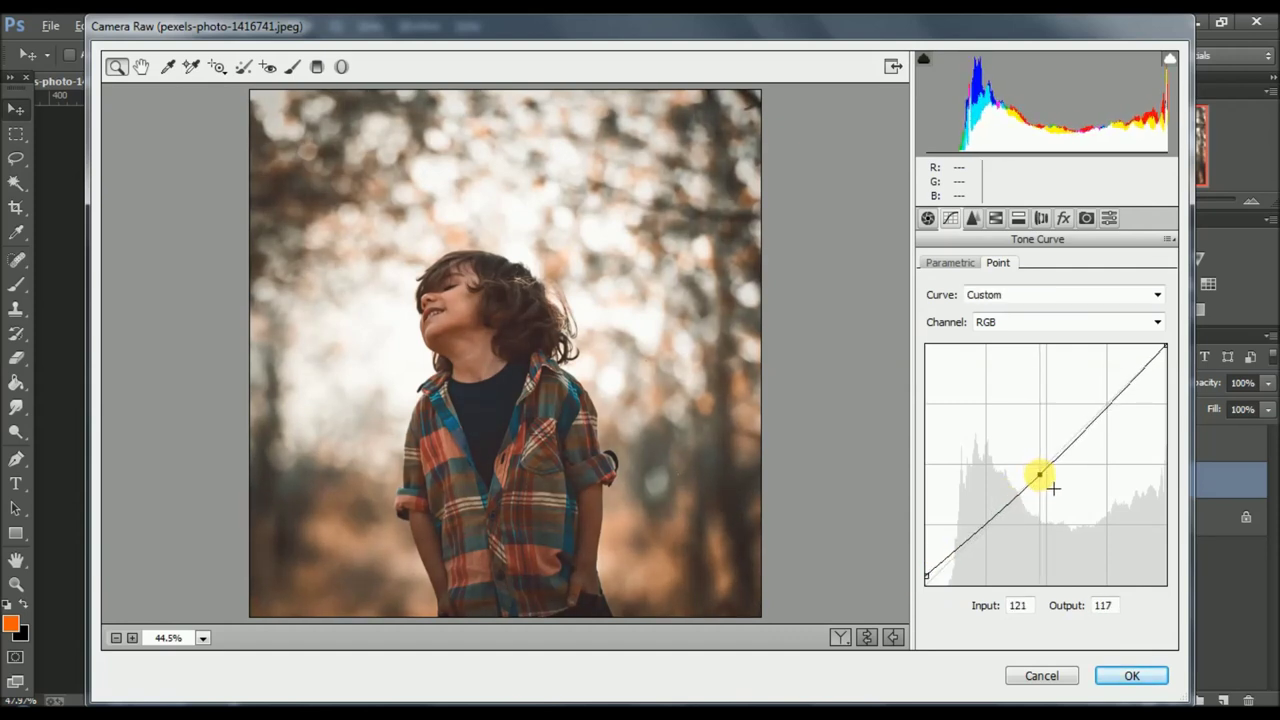
# Step: Set Yellows hue to -100 and Yellows saturation to -18, then apply the grade
pyautogui.click(975, 219)
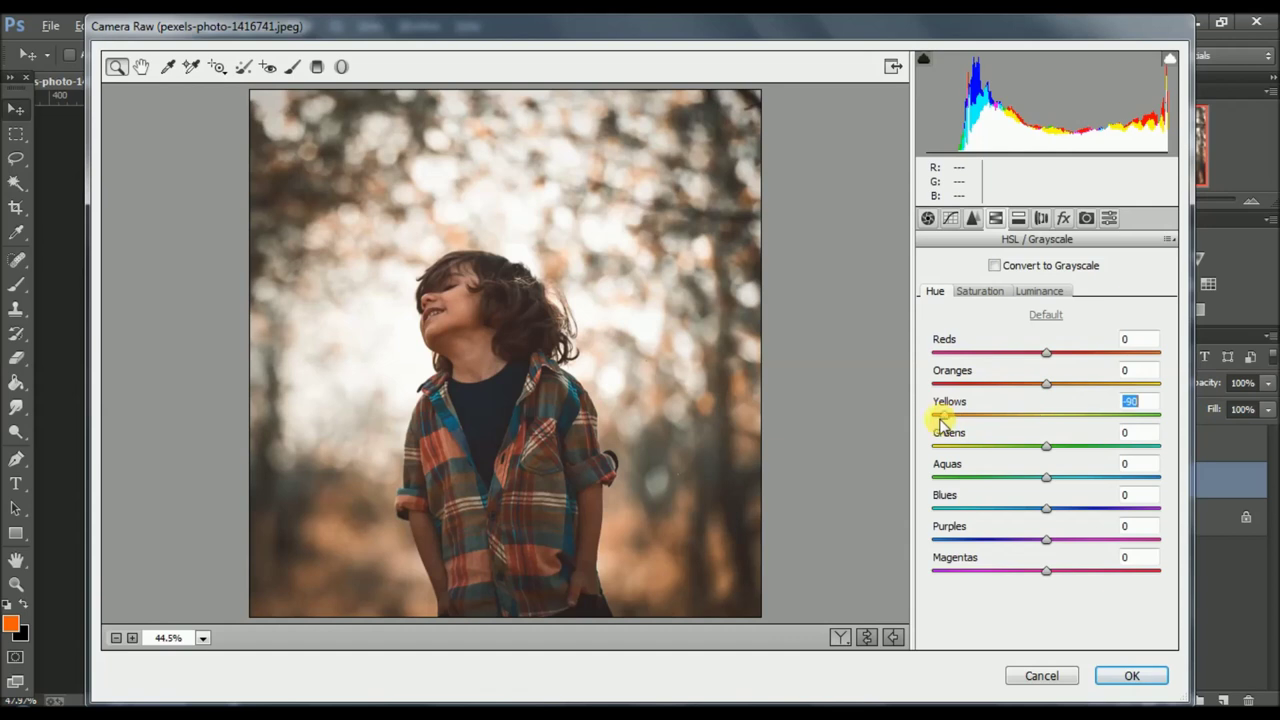
pyautogui.moveTo(942, 414); pyautogui.dragTo(1106, 414)
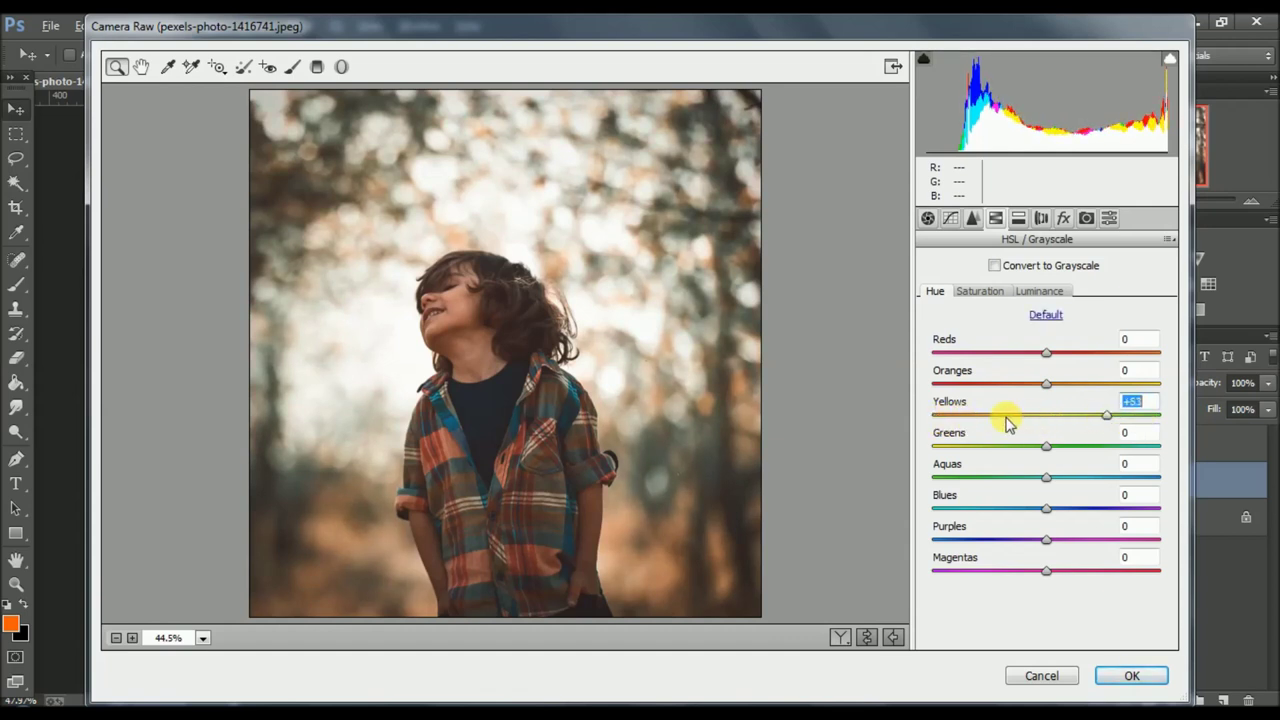
pyautogui.moveTo(970, 414)
pyautogui.mouseDown()
pyautogui.moveTo(930, 420)
pyautogui.moveTo(1088, 450)
pyautogui.moveTo(966, 454)
pyautogui.mouseUp()
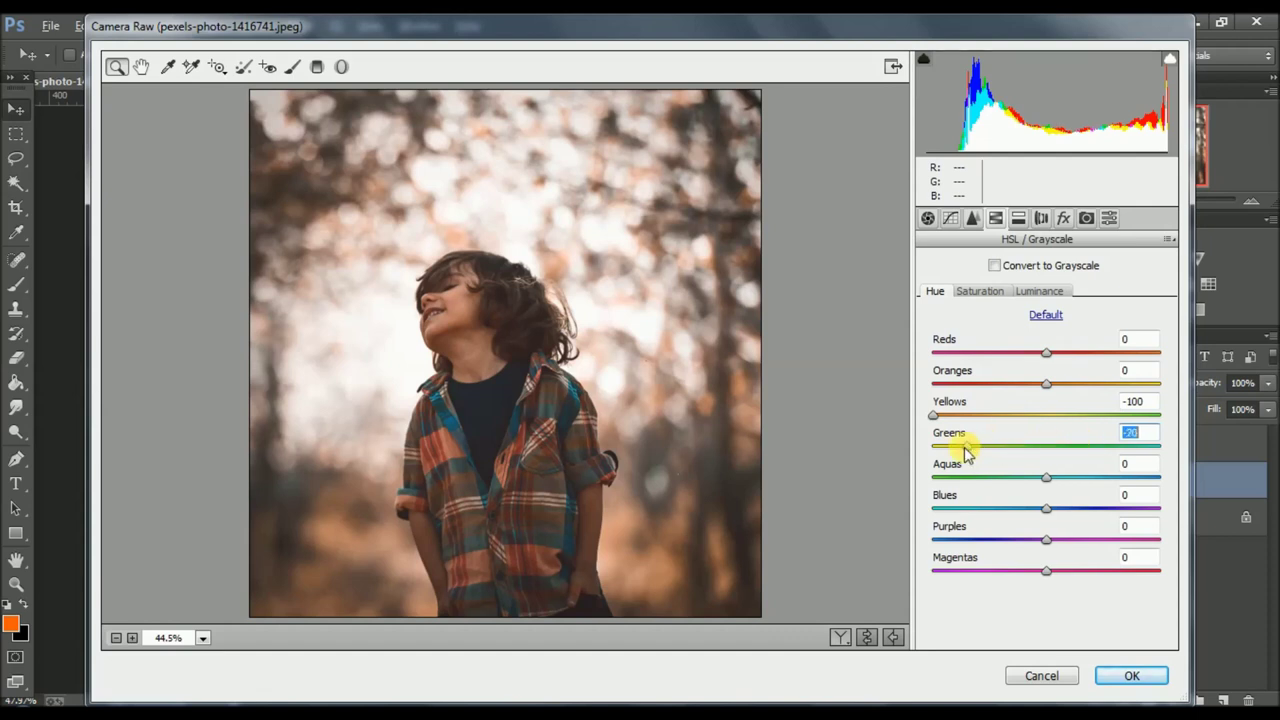
pyautogui.click(980, 293)
pyautogui.moveTo(1046, 414); pyautogui.dragTo(1026, 415)
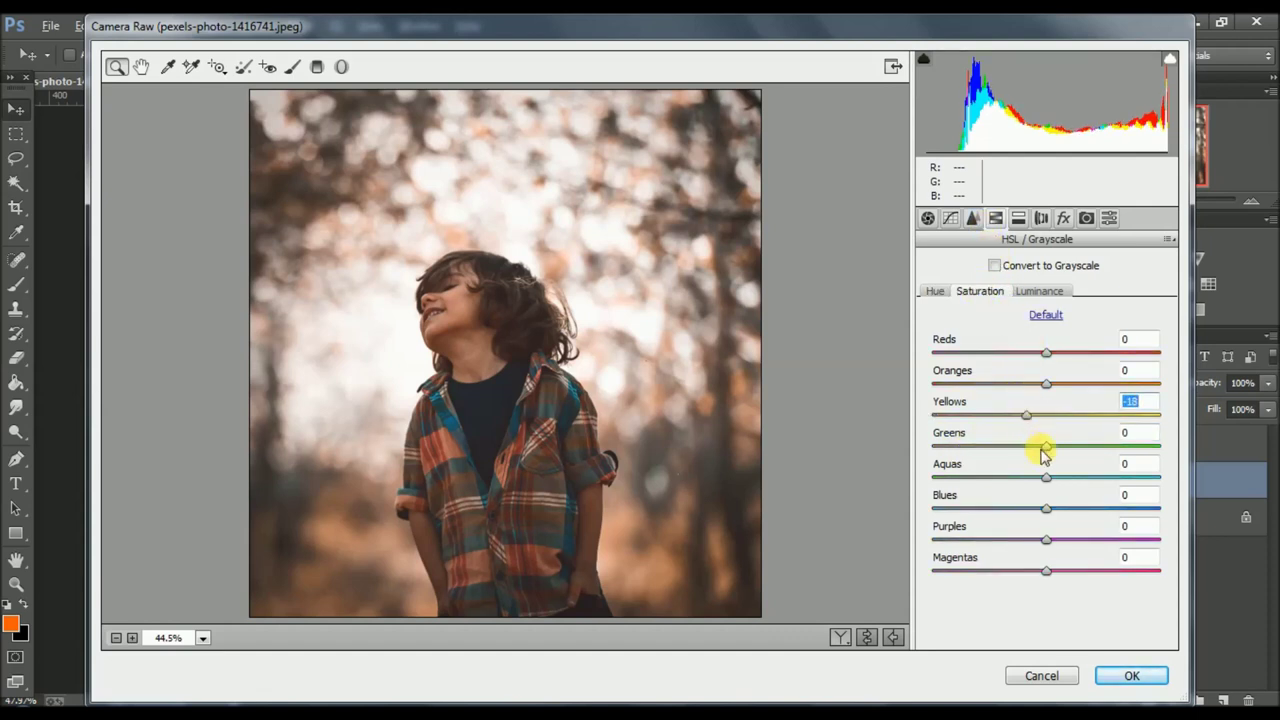
pyautogui.click(1035, 291)
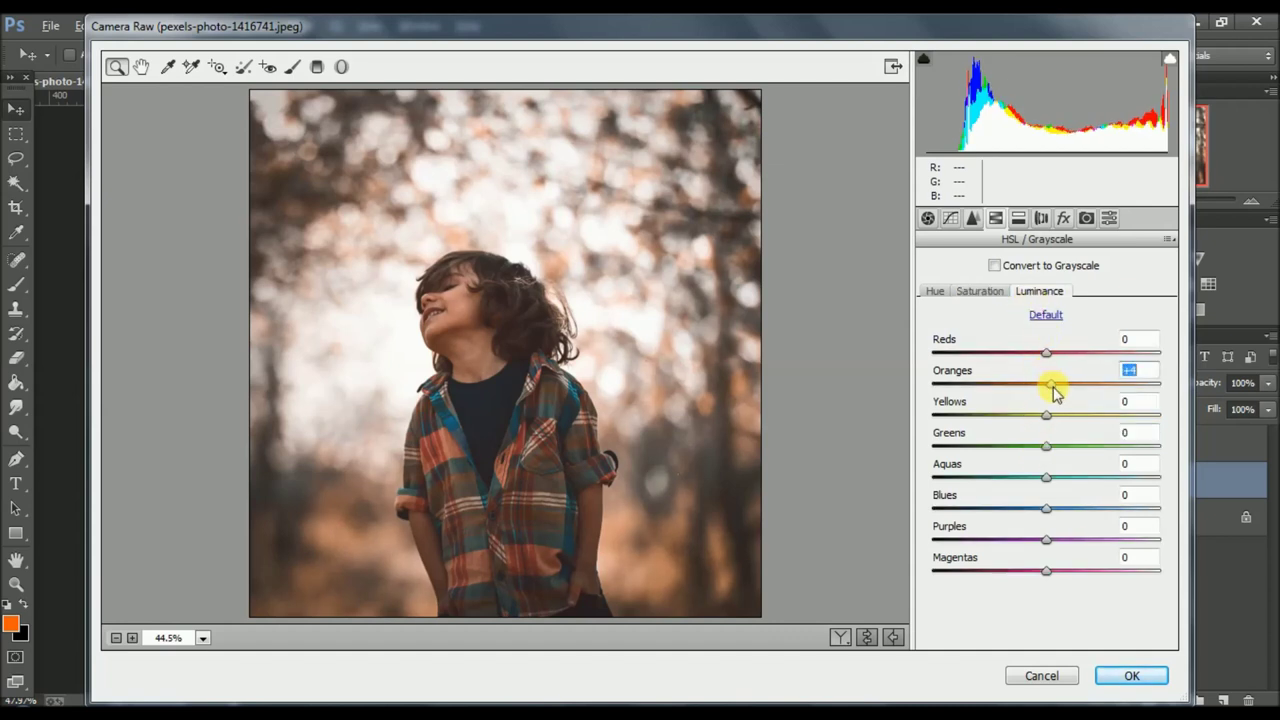
pyautogui.click(1131, 675)
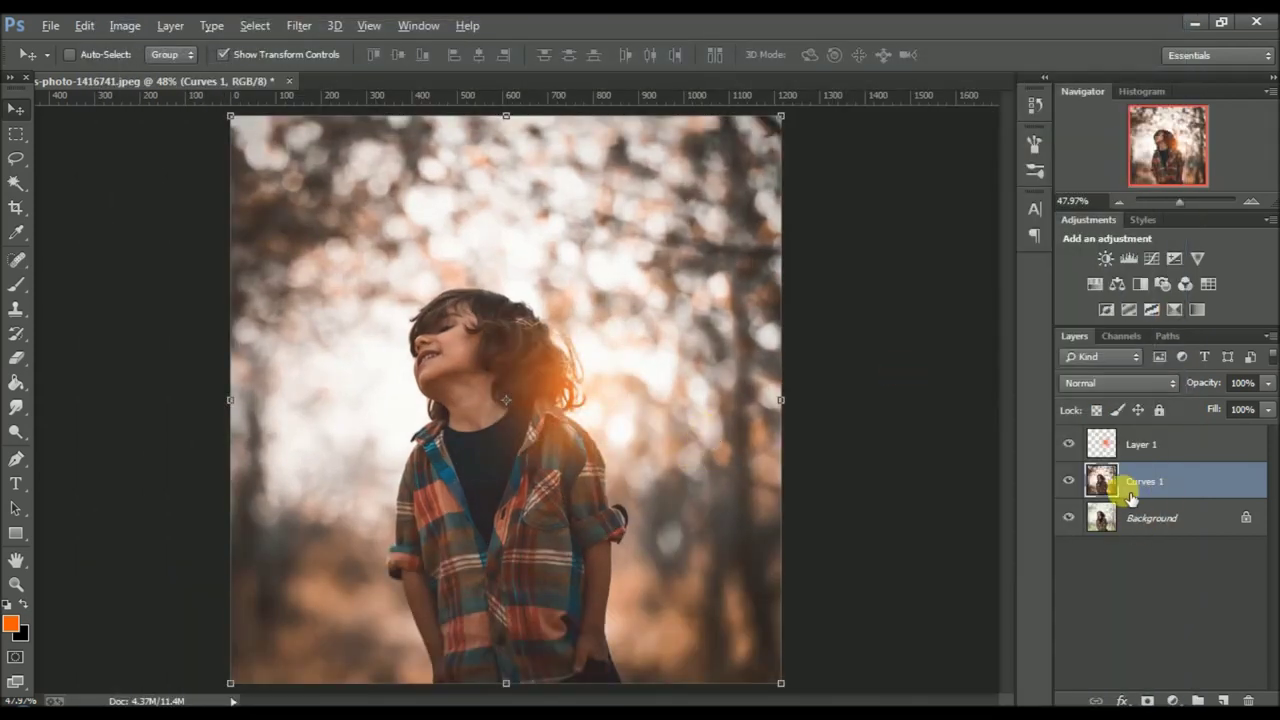
# Step: Merge the glow layer down into Curves 1, then toggle Curves 1's visibility to compare
pyautogui.rightClick(1136, 480)
pyautogui.click(1188, 452)
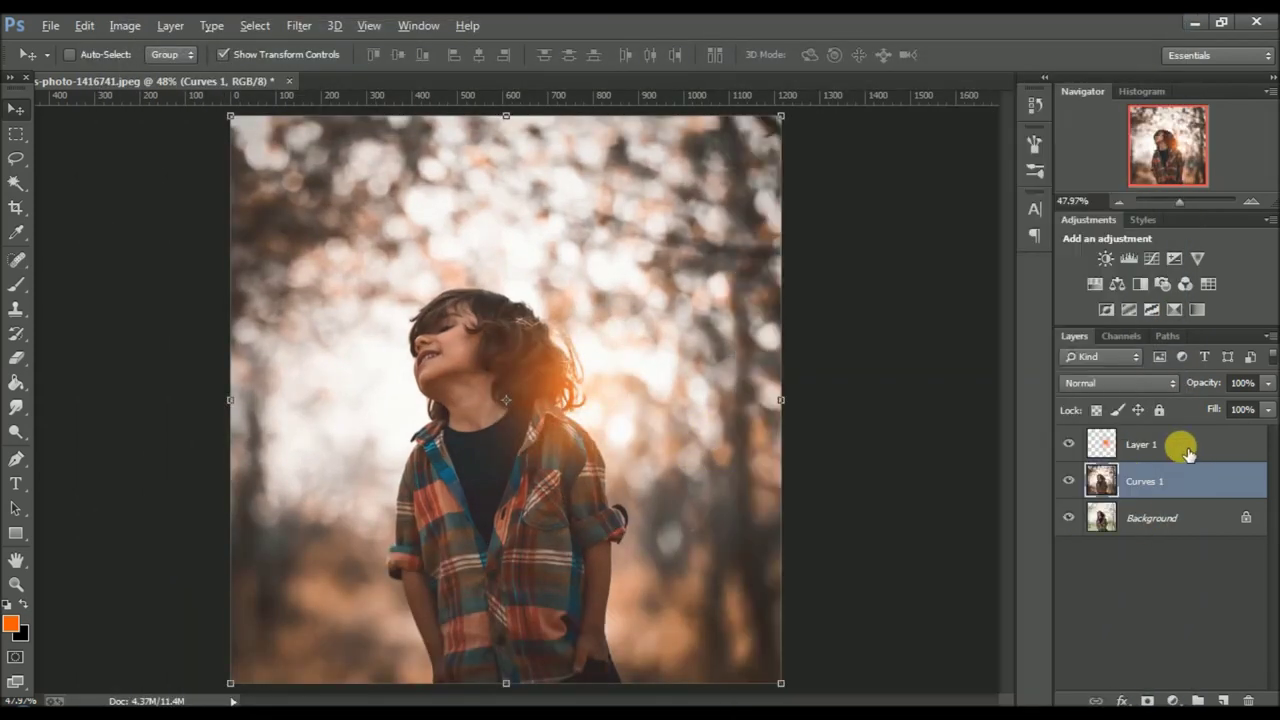
pyautogui.rightClick(1166, 448)
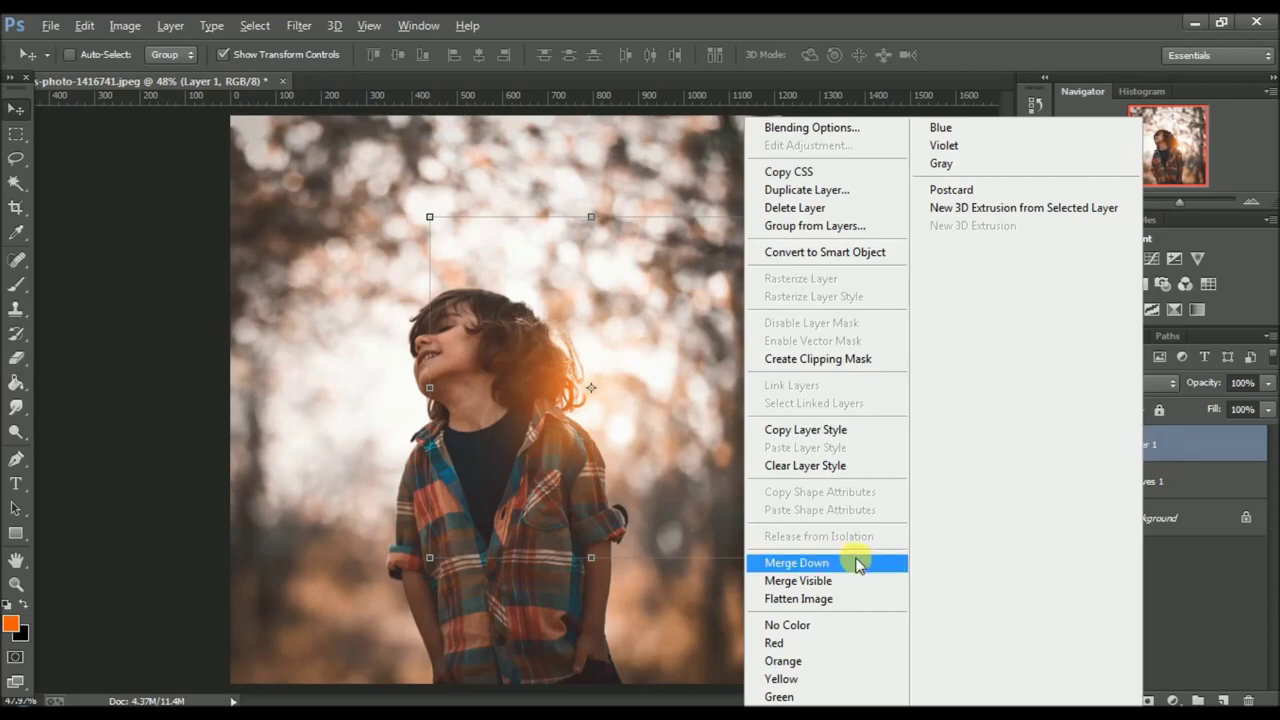
pyautogui.click(856, 558)
pyautogui.click(1068, 446)
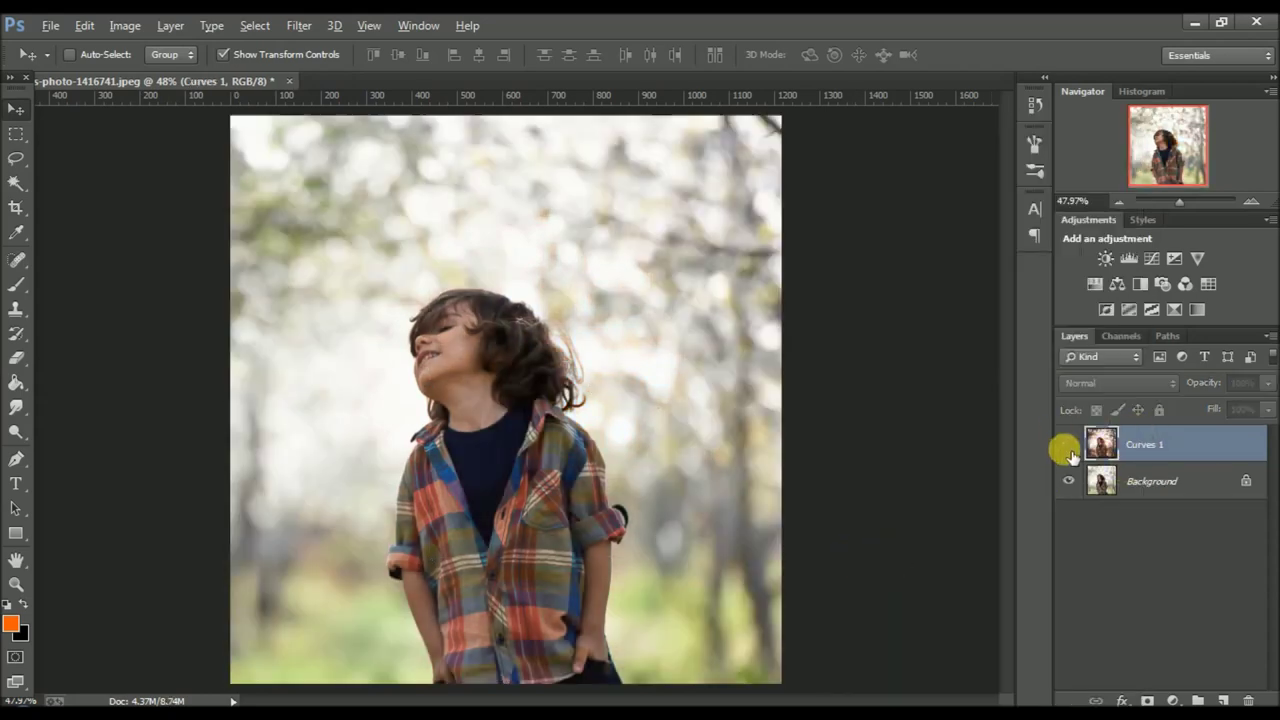
pyautogui.click(1070, 450)
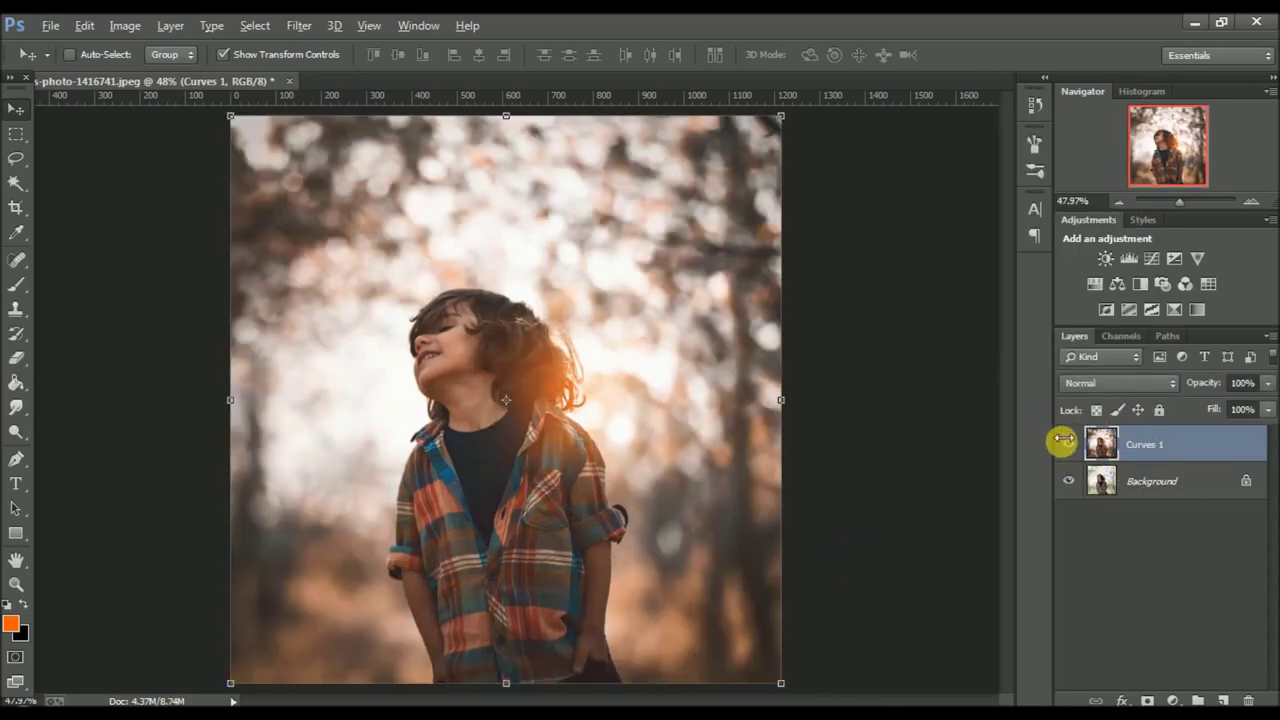